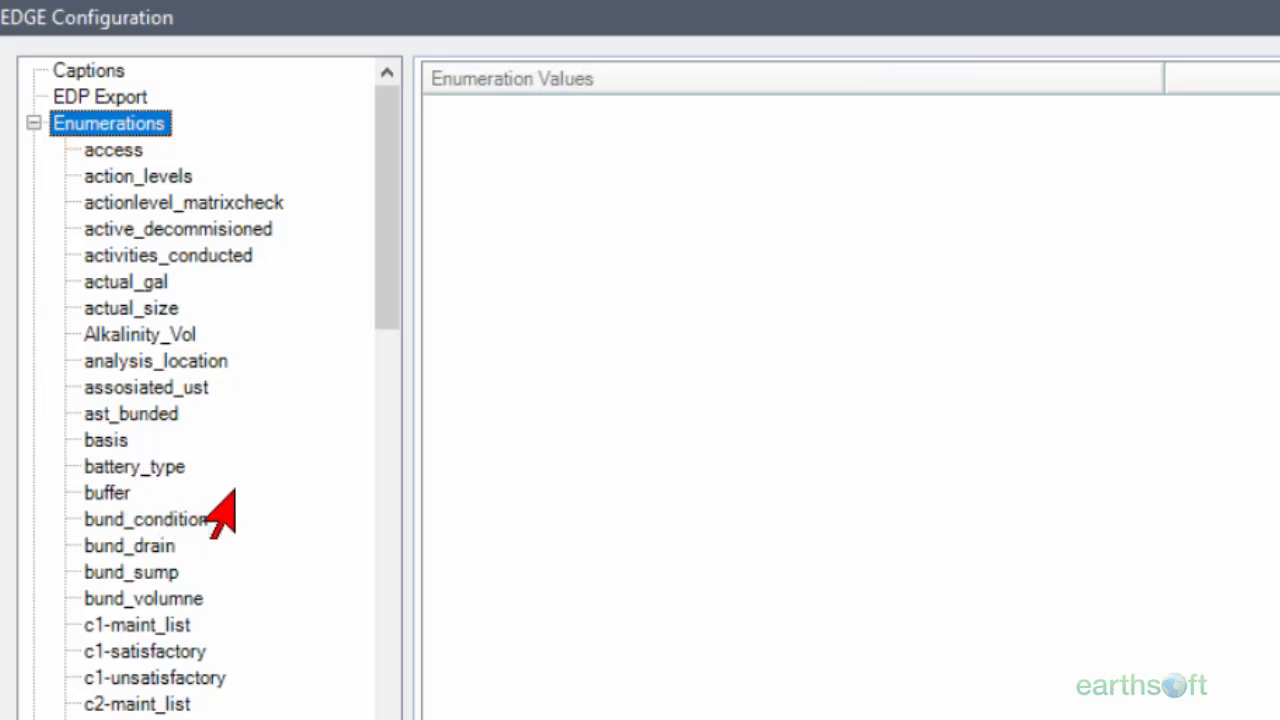
- Create a new enumeration named weather_descriptor with a maximum value length of 50
{"action": "left_click", "coordinate": [122, 475]}
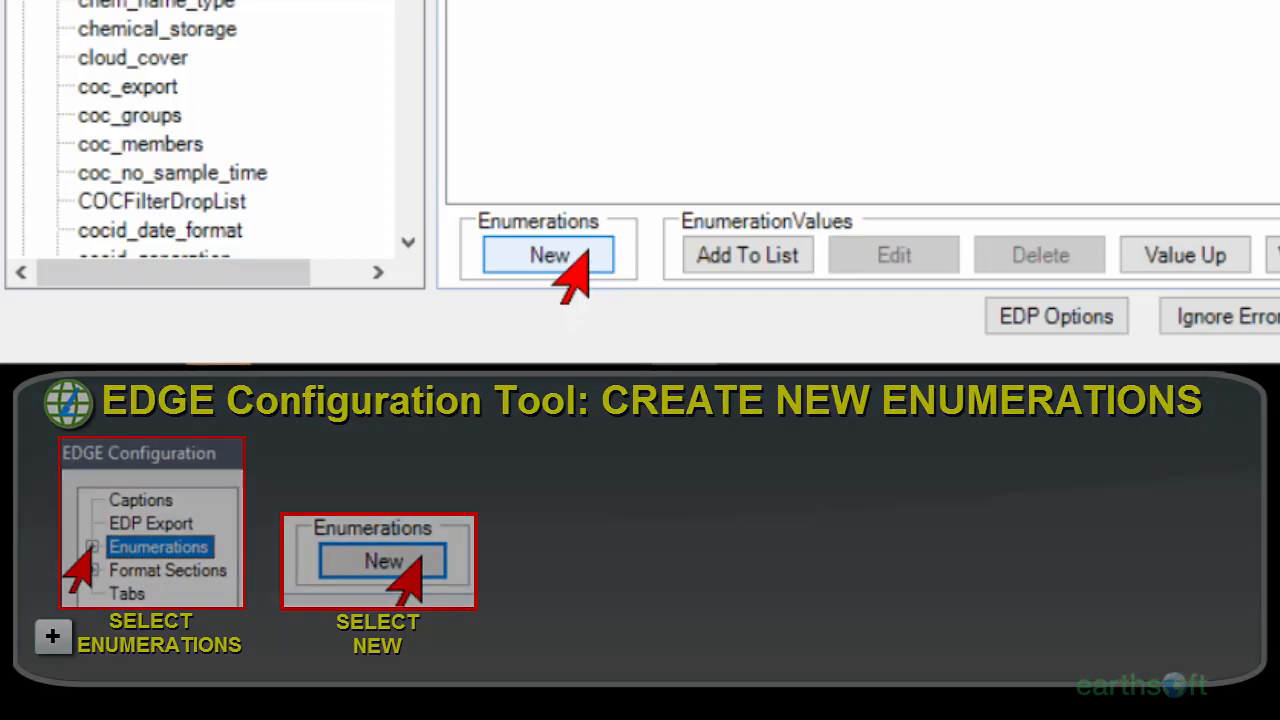
{"action": "left_click", "coordinate": [578, 258]}
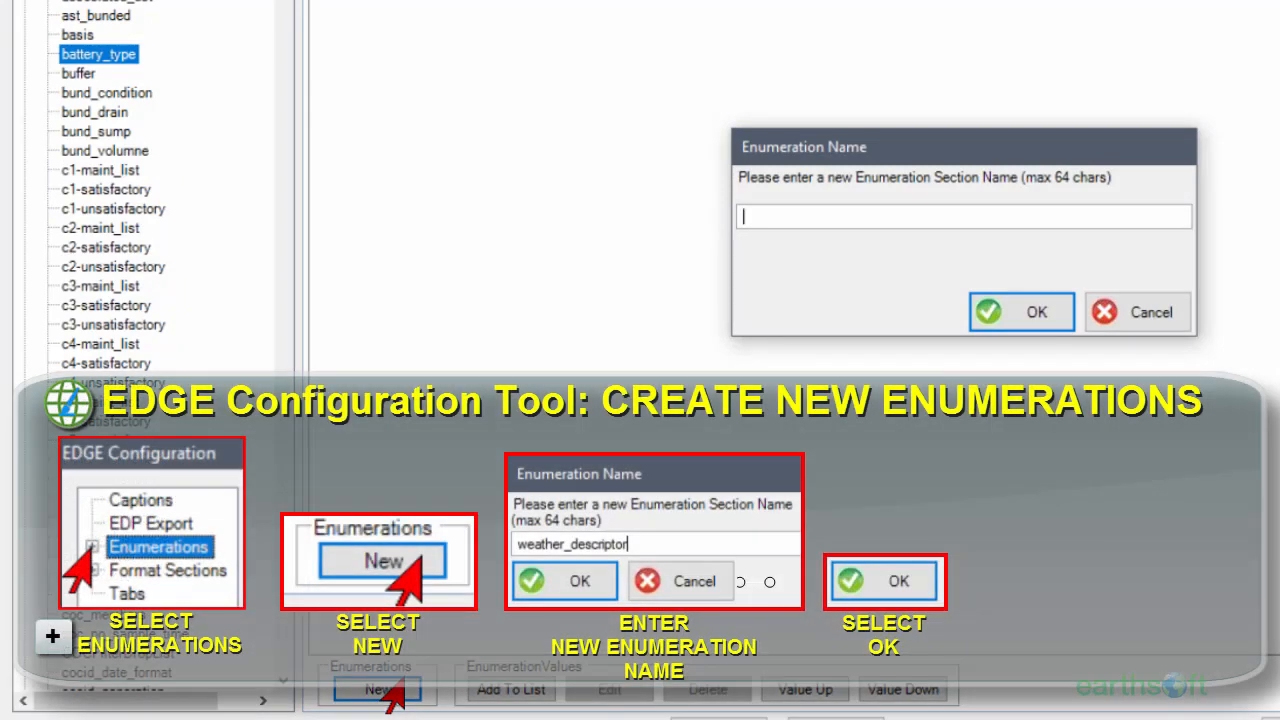
{"action": "type", "text": "weath"}
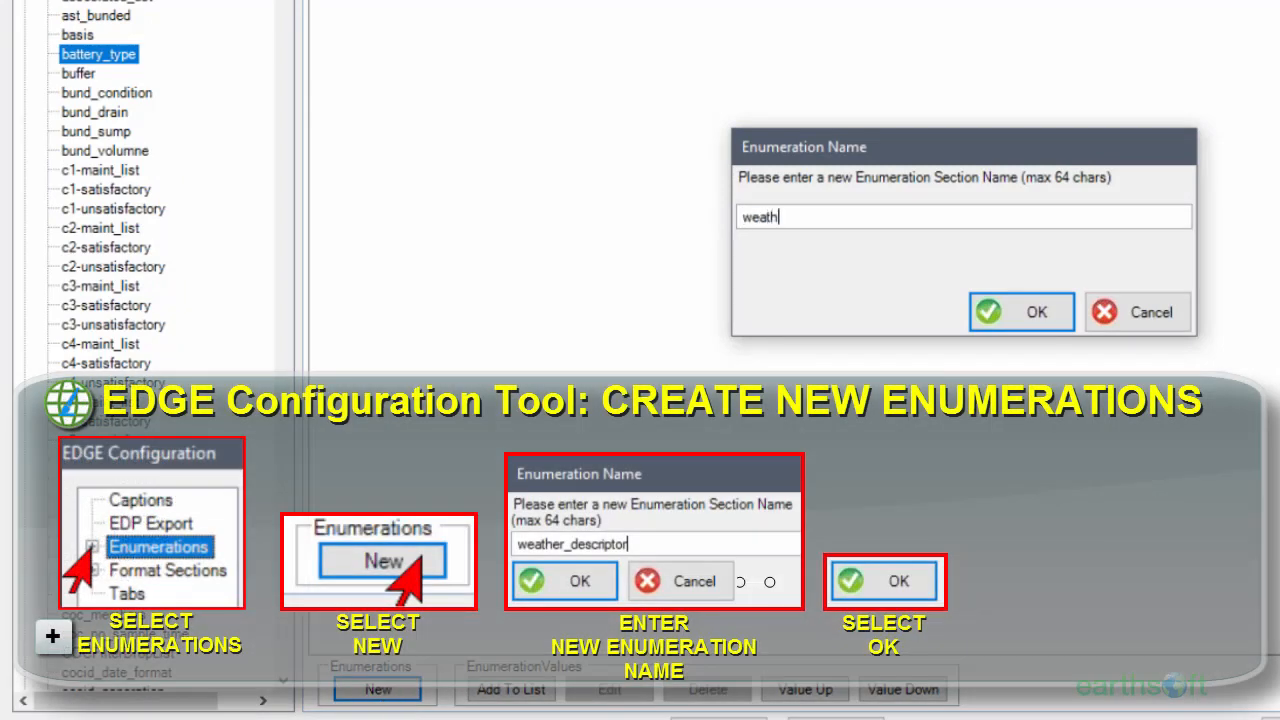
{"action": "type", "text": "er_descriptor"}
{"action": "left_click", "coordinate": [1000, 314]}
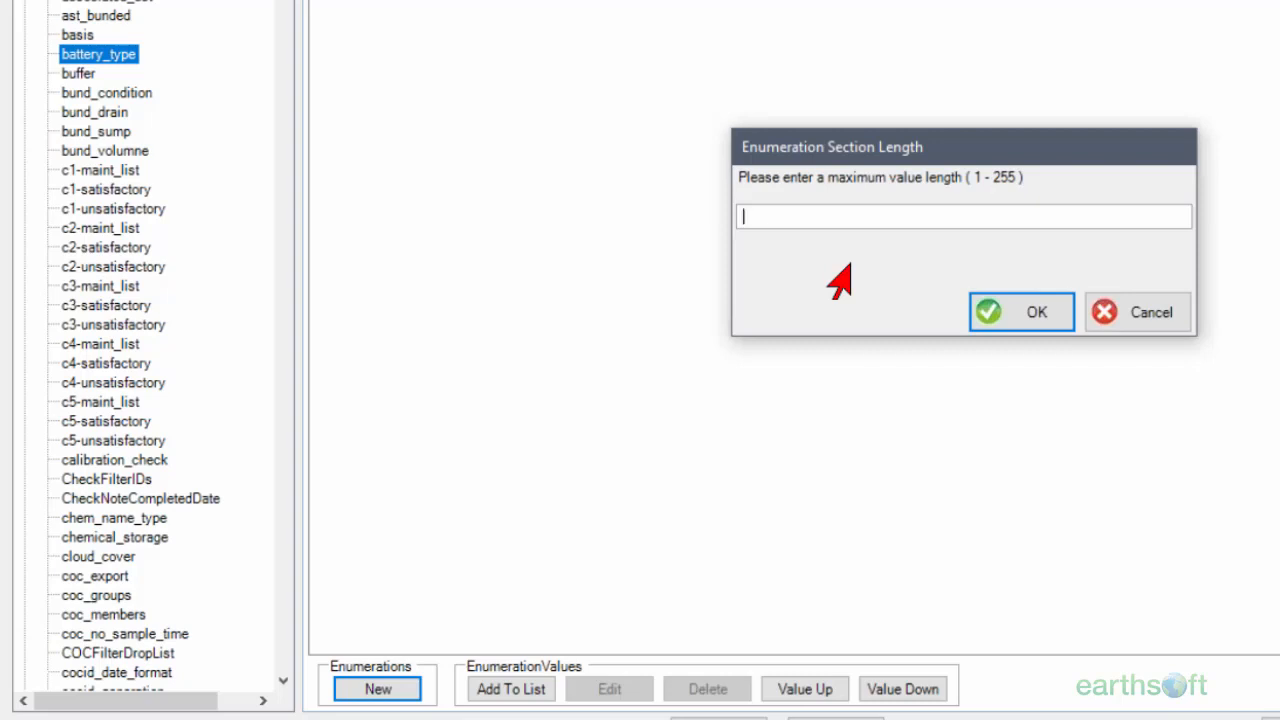
{"action": "type", "text": "50"}
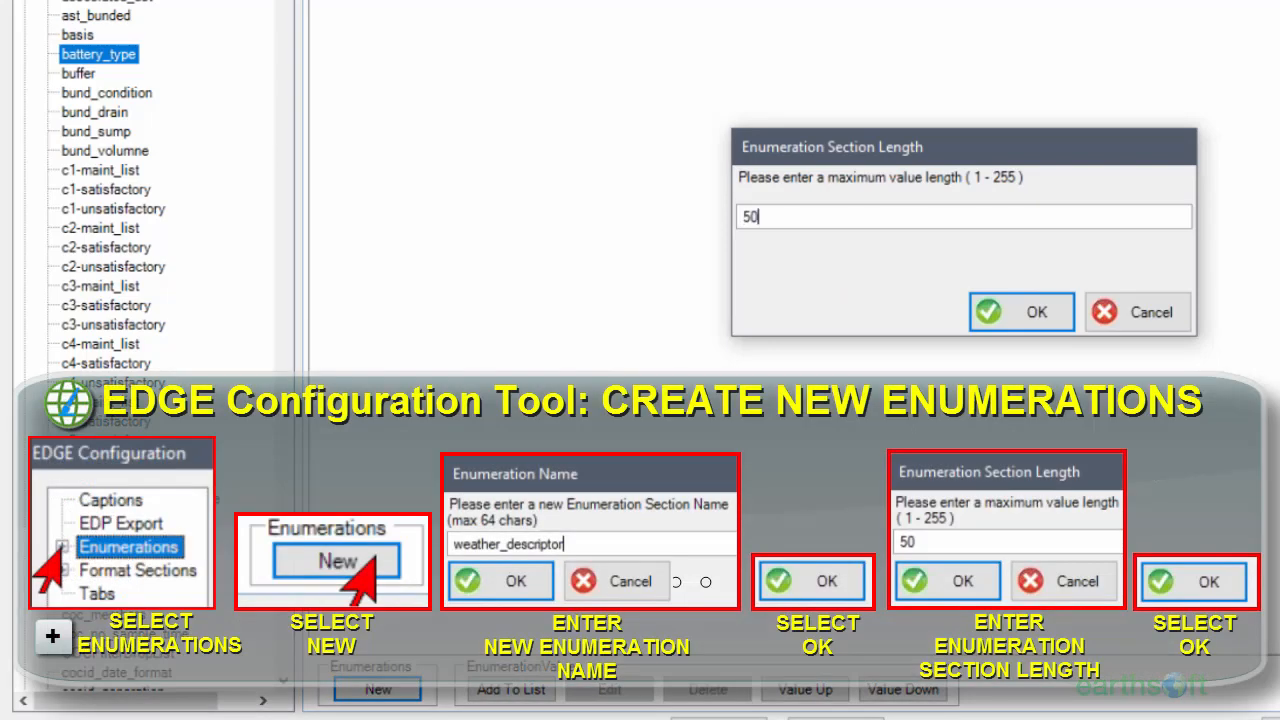
{"action": "left_click", "coordinate": [990, 315]}
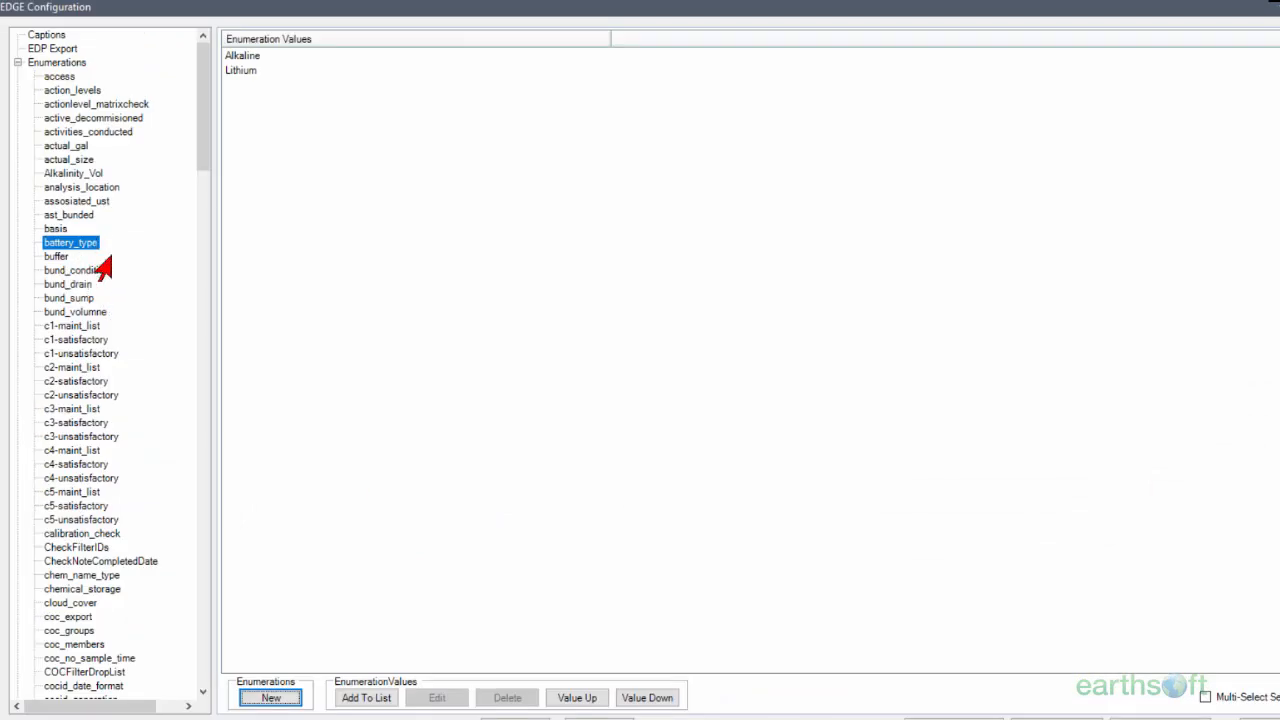
- Select the weather_descriptor enumeration and add the values Rainy and Cloudy to its list
{"action": "left_click_drag", "start_coordinate": [197, 160], "coordinate": [171, 583]}
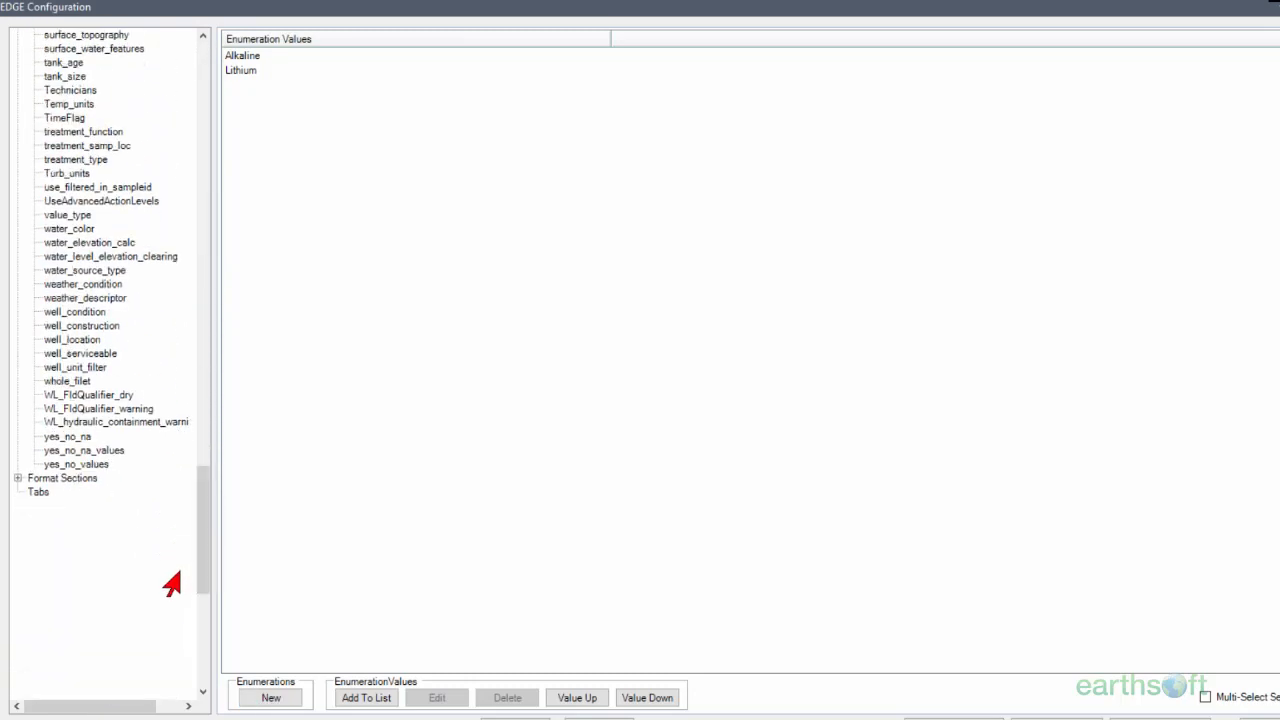
{"action": "left_click", "coordinate": [74, 299]}
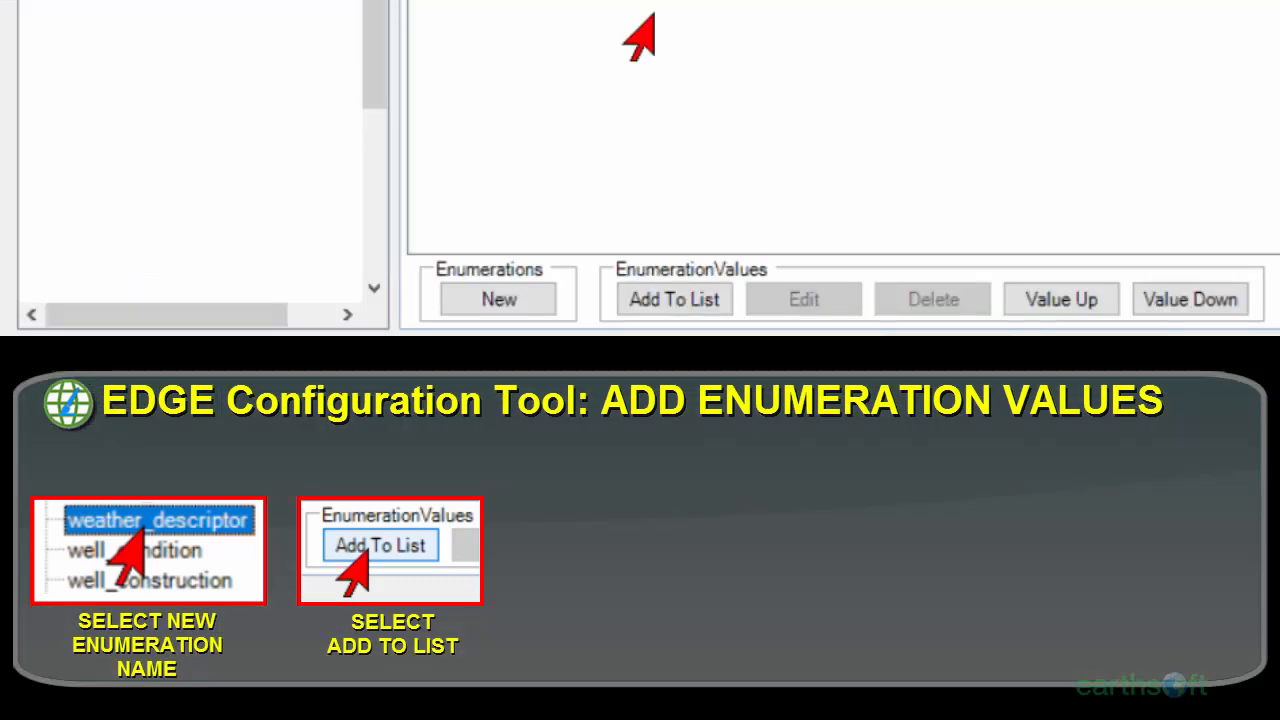
{"action": "left_click", "coordinate": [668, 310]}
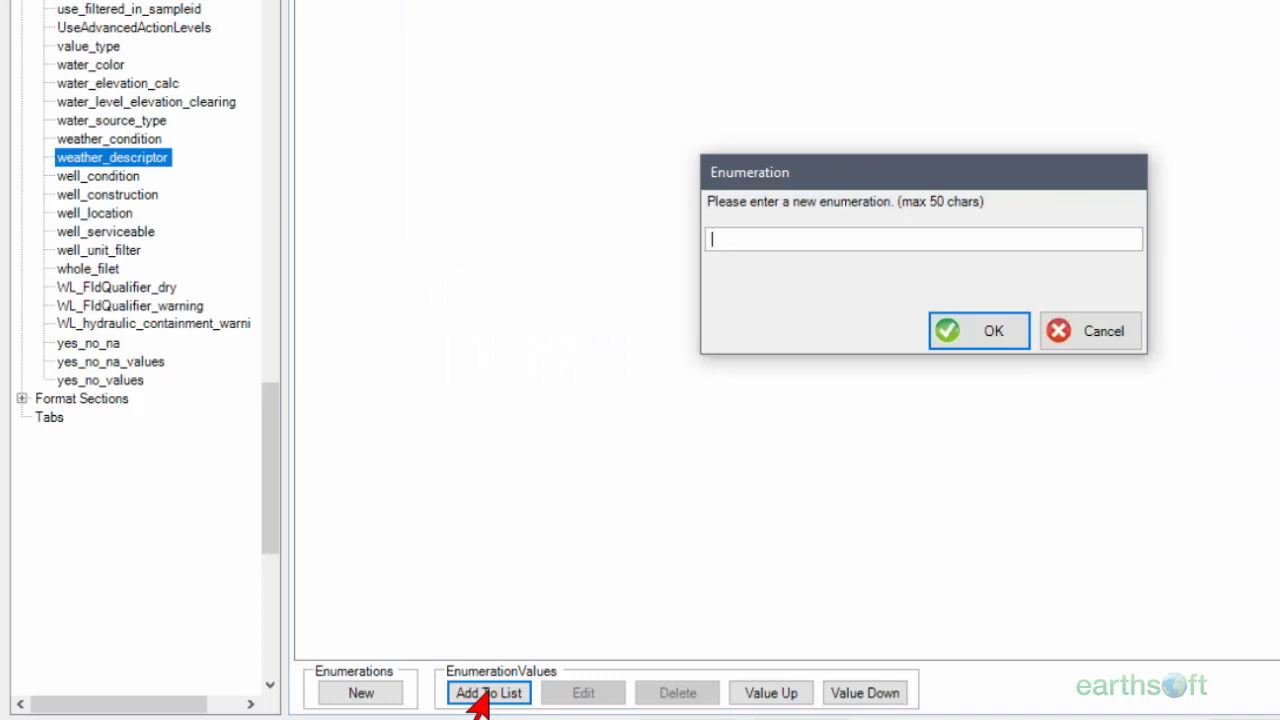
{"action": "type", "text": "Rainy"}
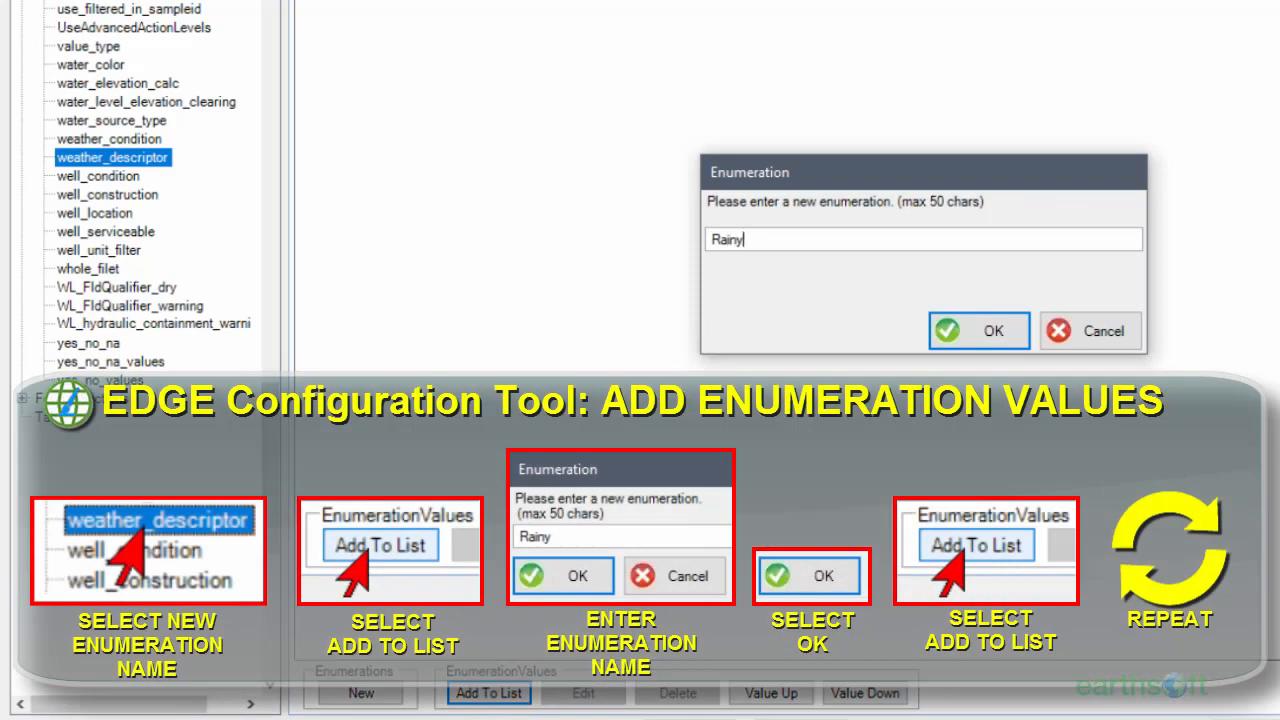
{"action": "left_click", "coordinate": [932, 340]}
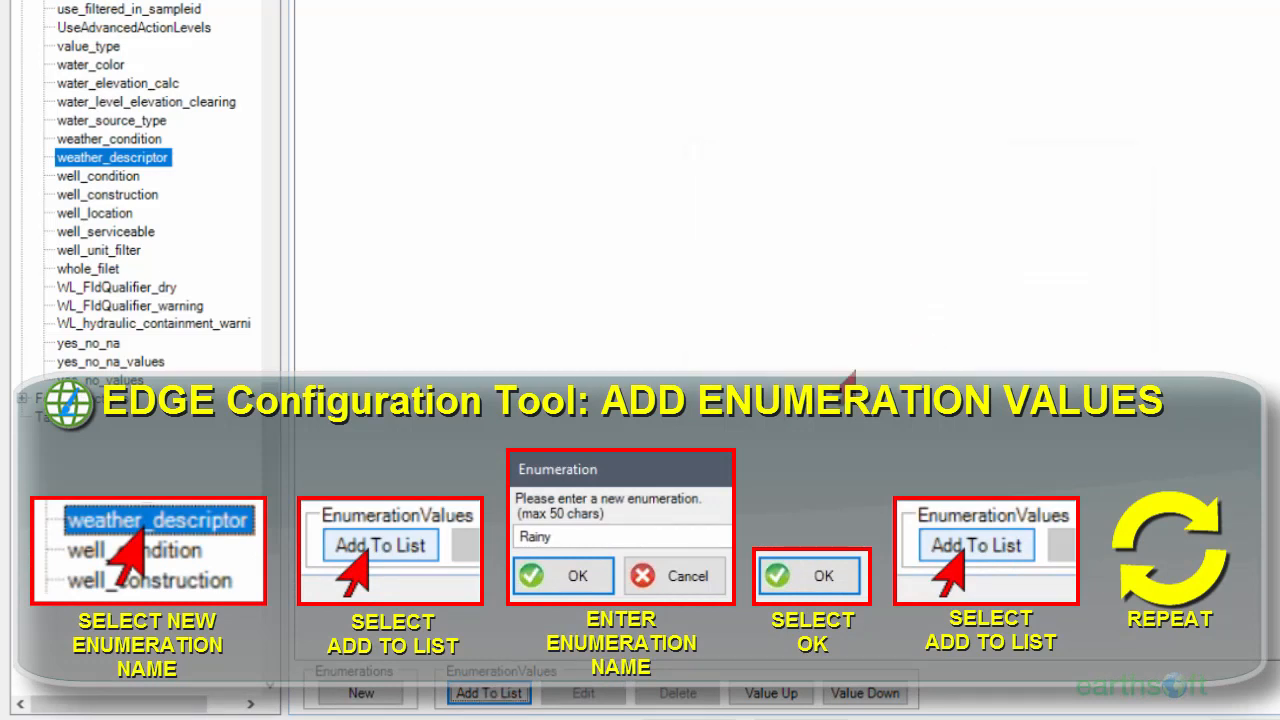
{"action": "left_click", "coordinate": [470, 692]}
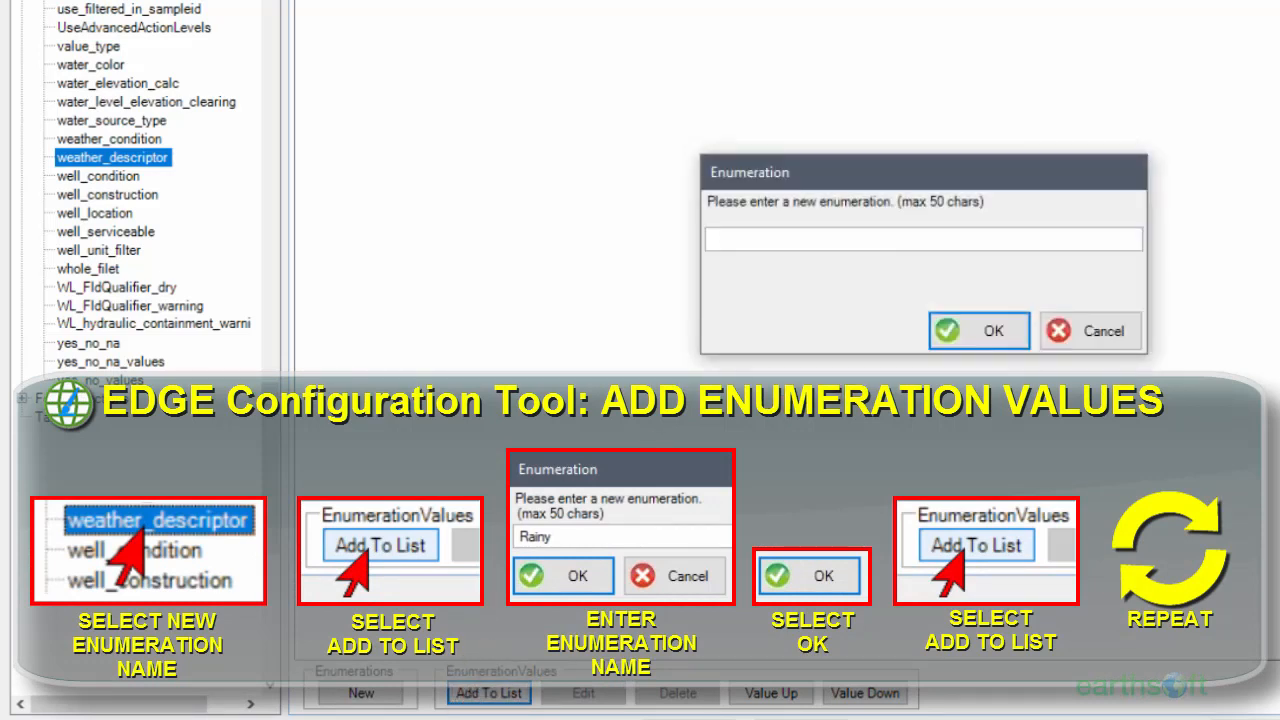
{"action": "type", "text": "Cloudy"}
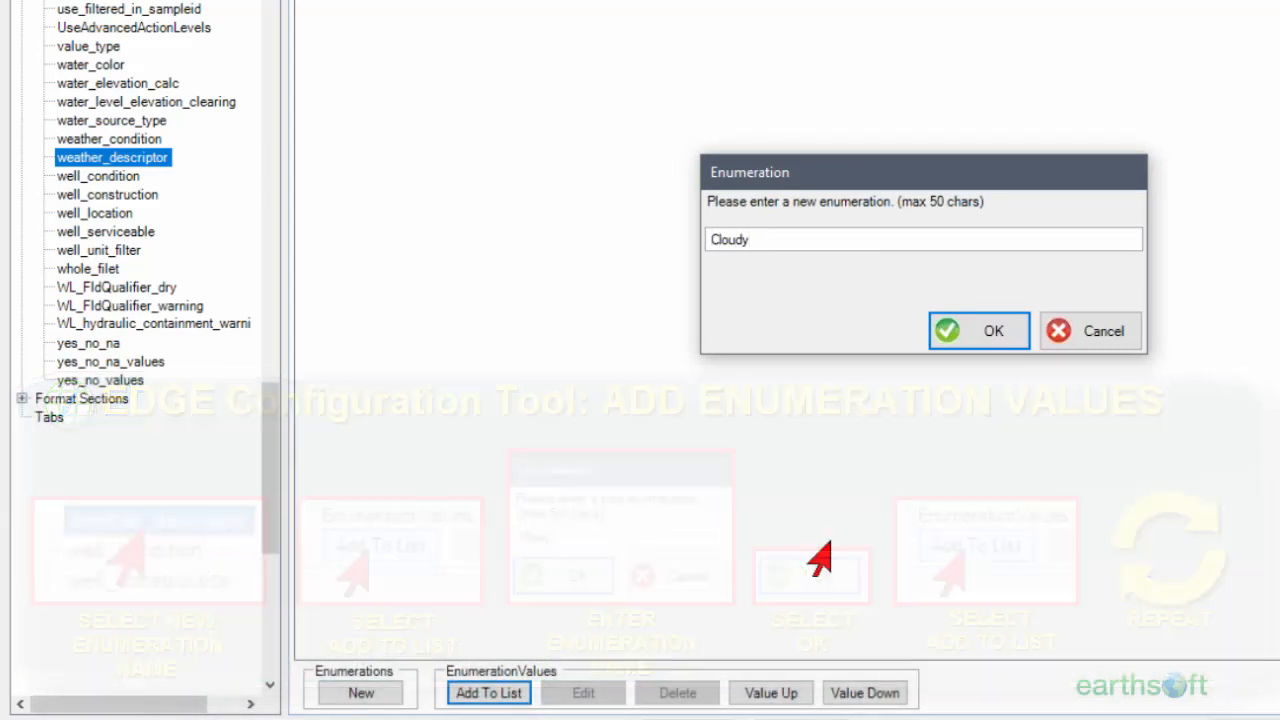
{"action": "left_click", "coordinate": [940, 337]}
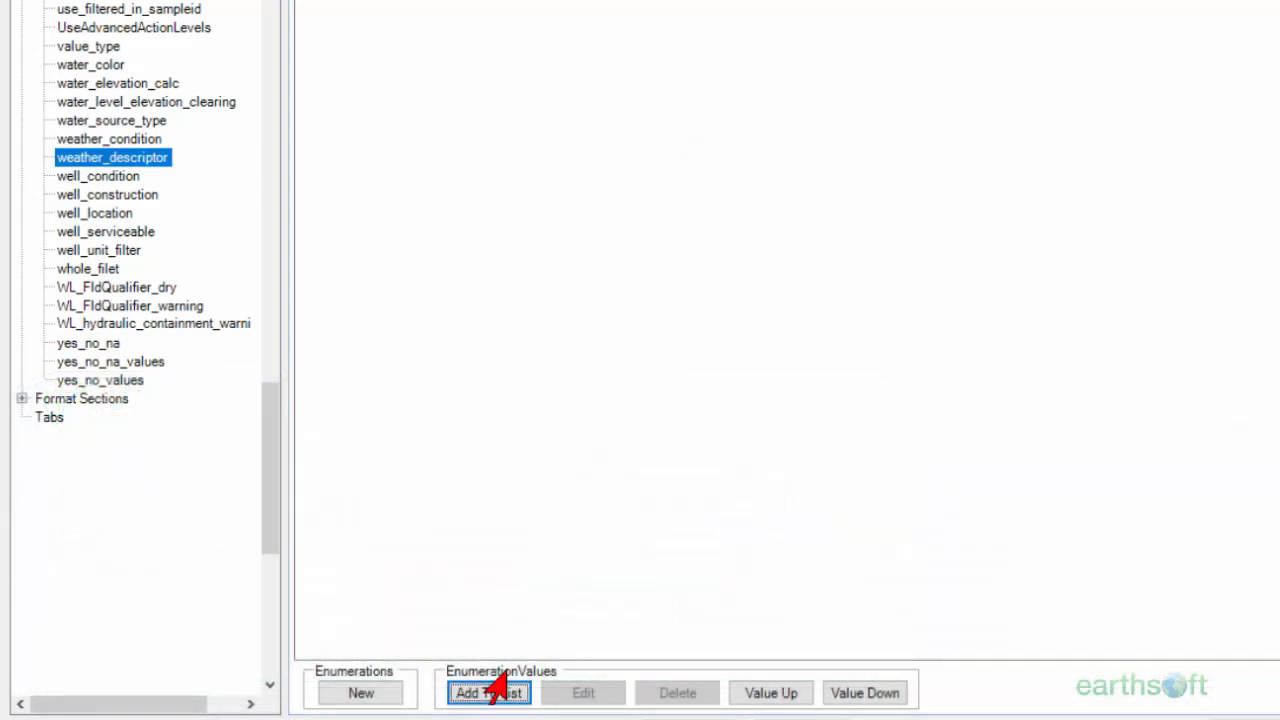
- Add the values Clear and Hailing to the weather_descriptor enumeration
{"action": "left_click", "coordinate": [484, 698]}
{"action": "type", "text": "Clear"}
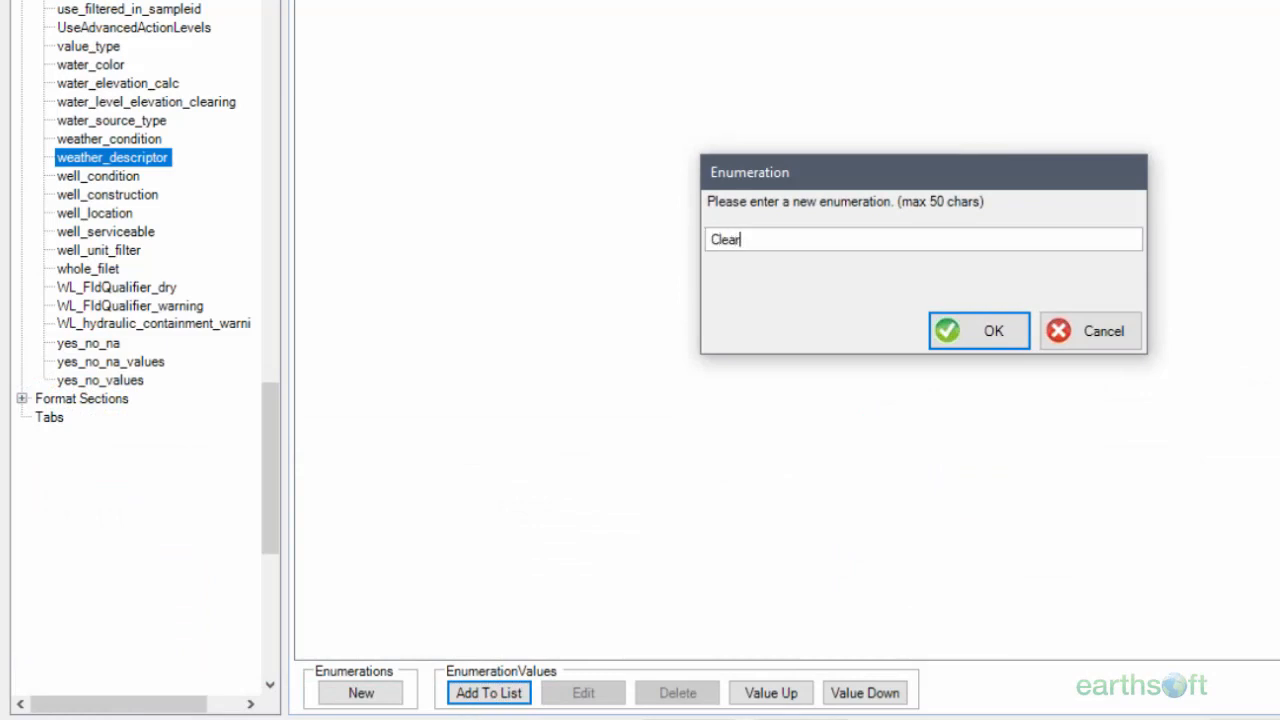
{"action": "left_click", "coordinate": [940, 332]}
{"action": "left_click", "coordinate": [489, 697]}
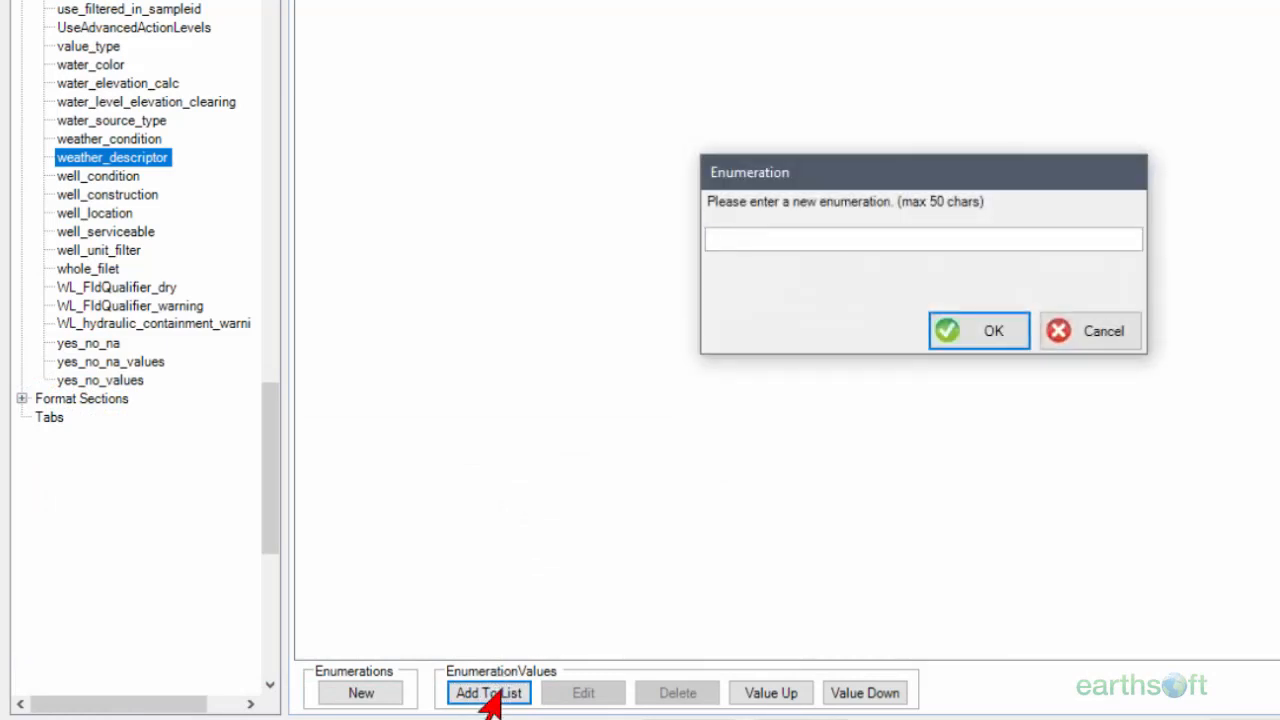
{"action": "type", "text": "Hailing"}
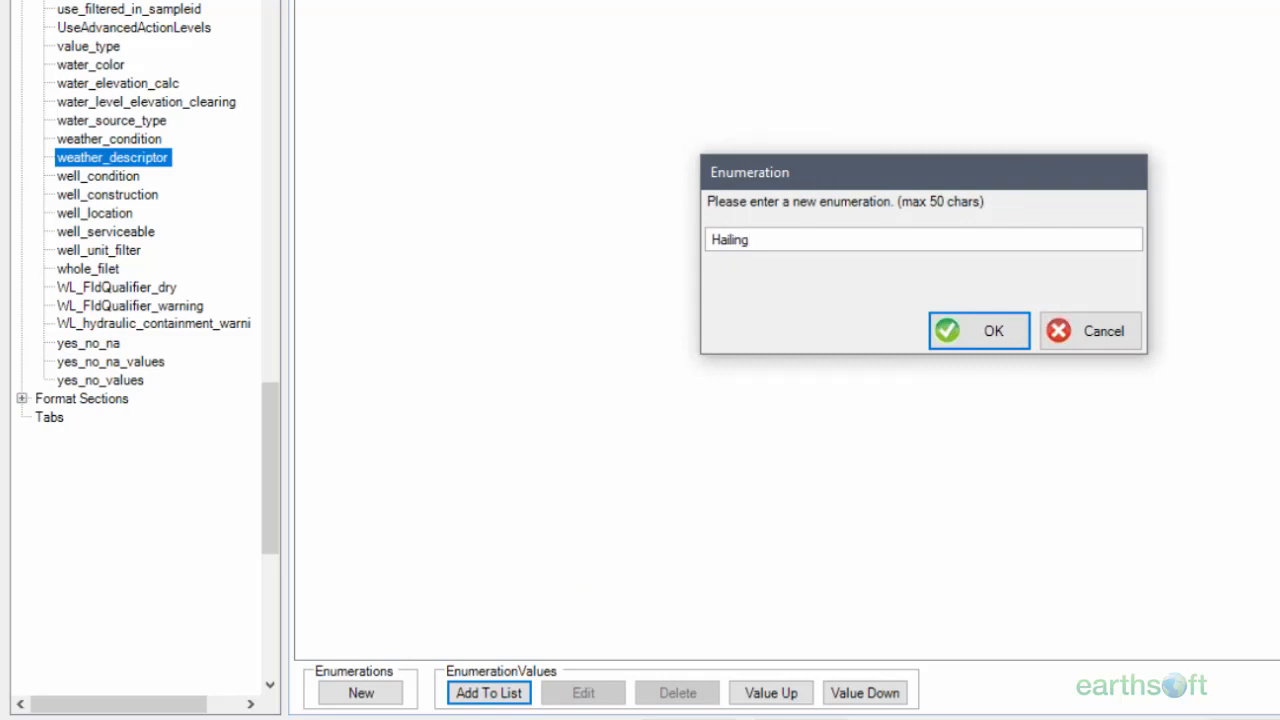
{"action": "left_click", "coordinate": [930, 338]}
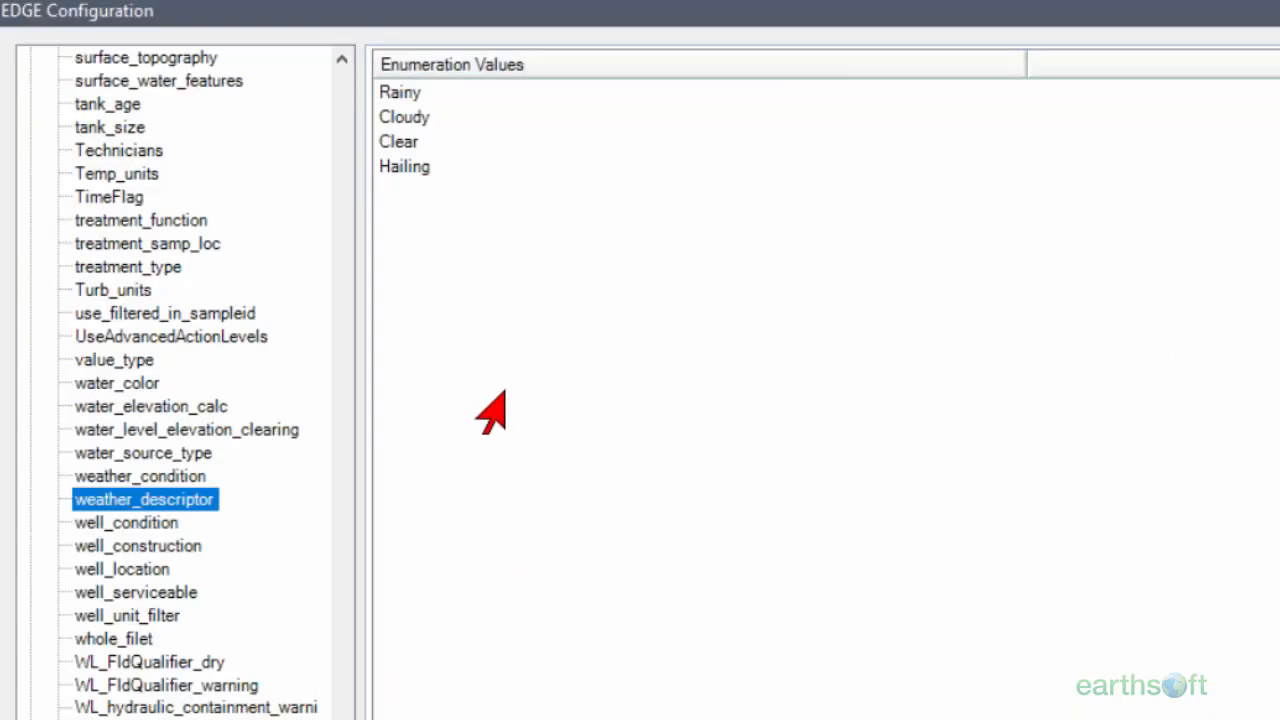
- Move the Hailing value up two places in the weather_descriptor list, directly below Rainy
{"action": "left_click", "coordinate": [397, 190]}
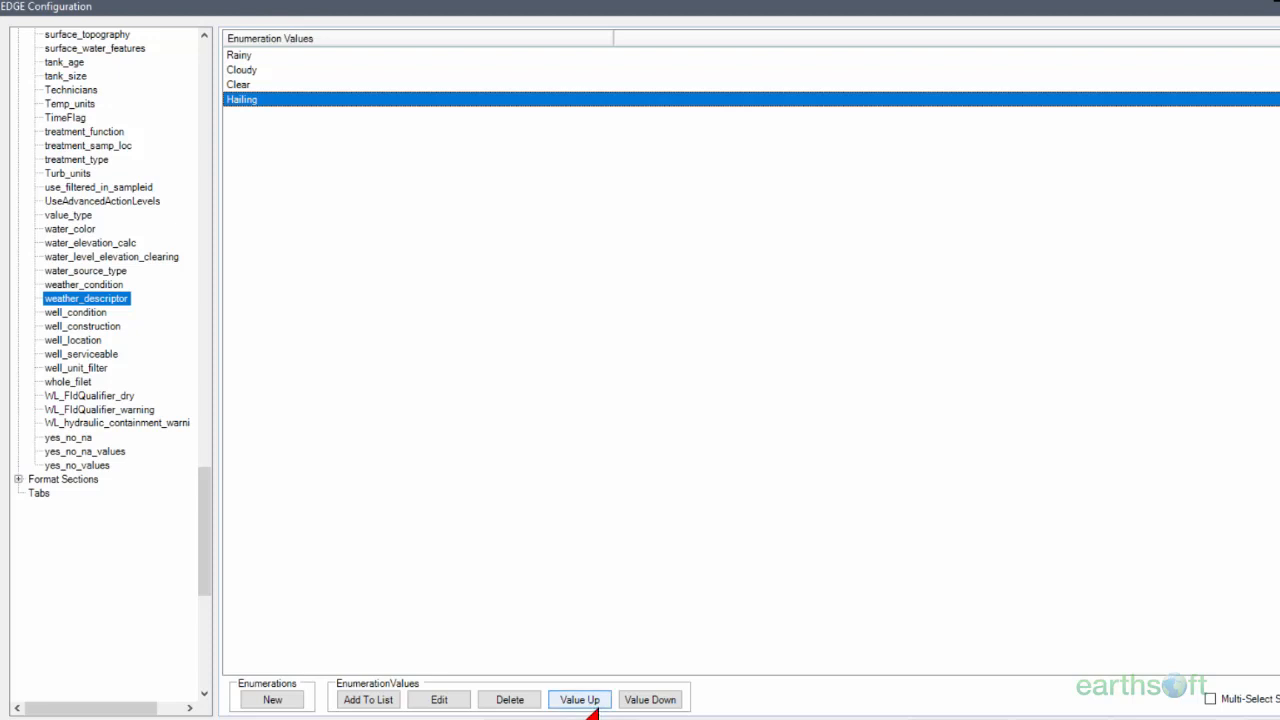
{"action": "left_click", "coordinate": [581, 707]}
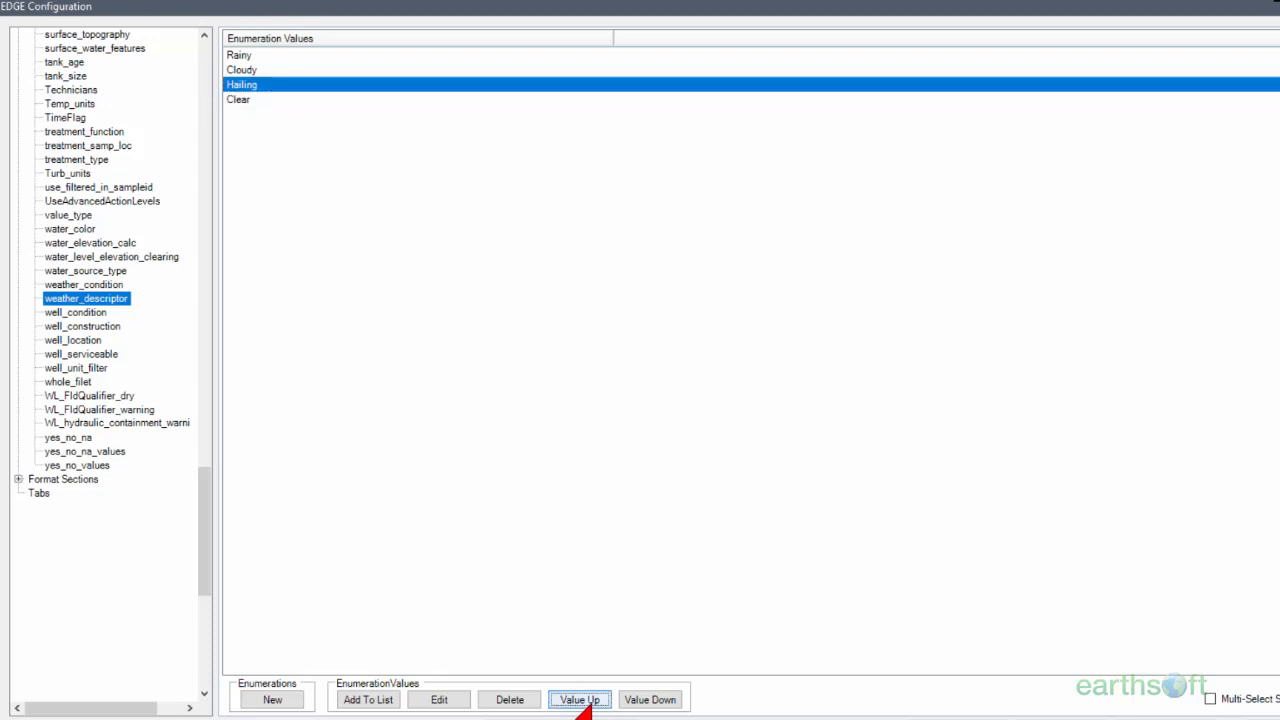
{"action": "left_click", "coordinate": [581, 707]}
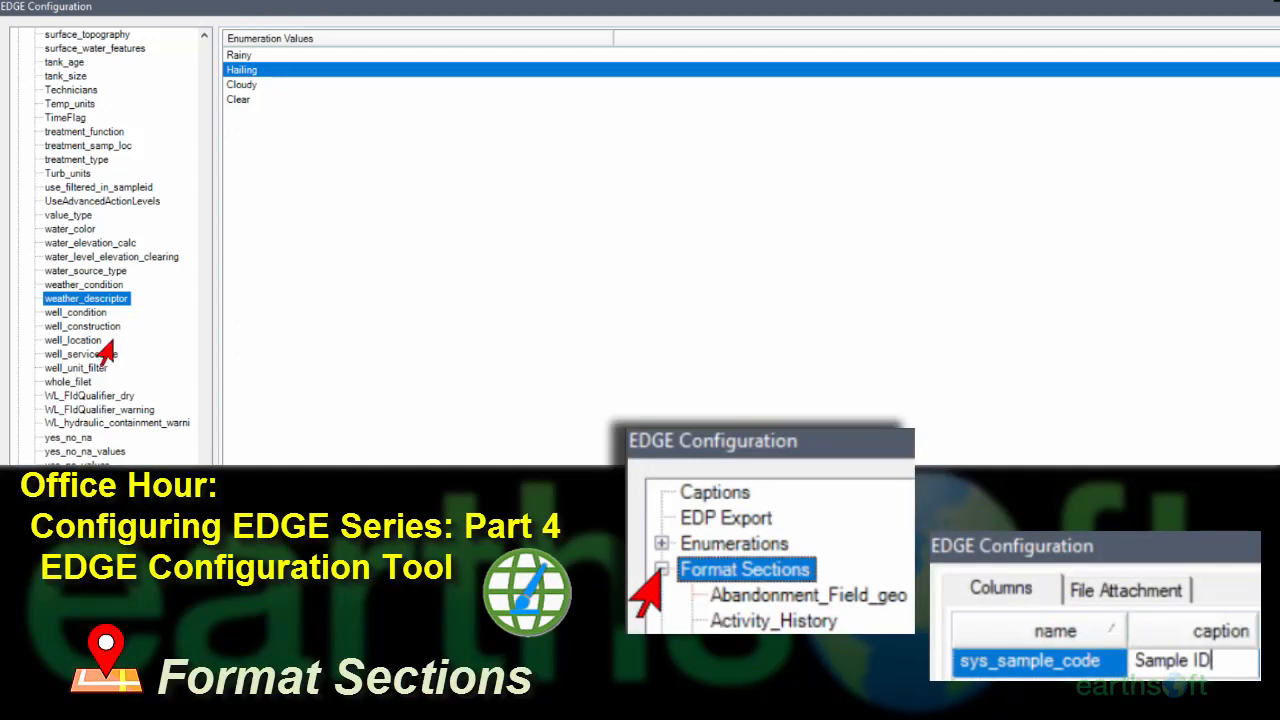
- Collapse the Enumerations branch, expand Format Sections and display the columns of the FieldSample_v1 section
{"action": "key", "text": "Left"}
{"action": "key", "text": "Left"}
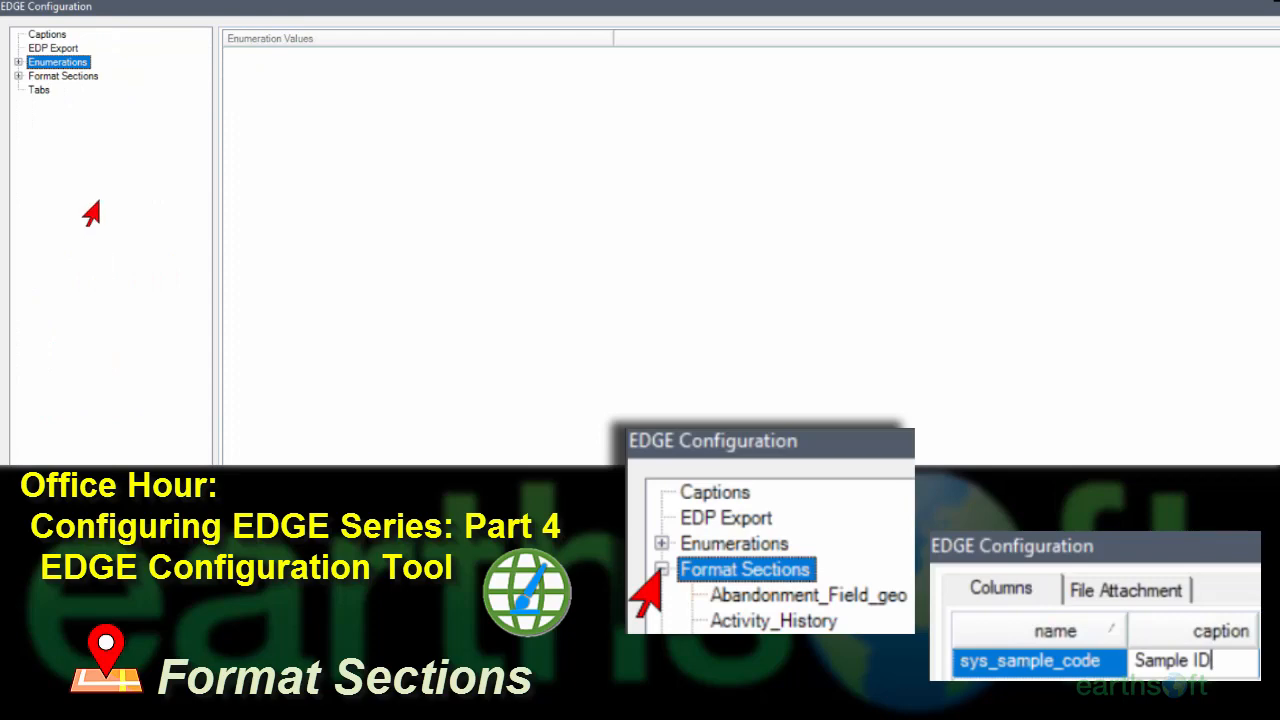
{"action": "key", "text": "Down"}
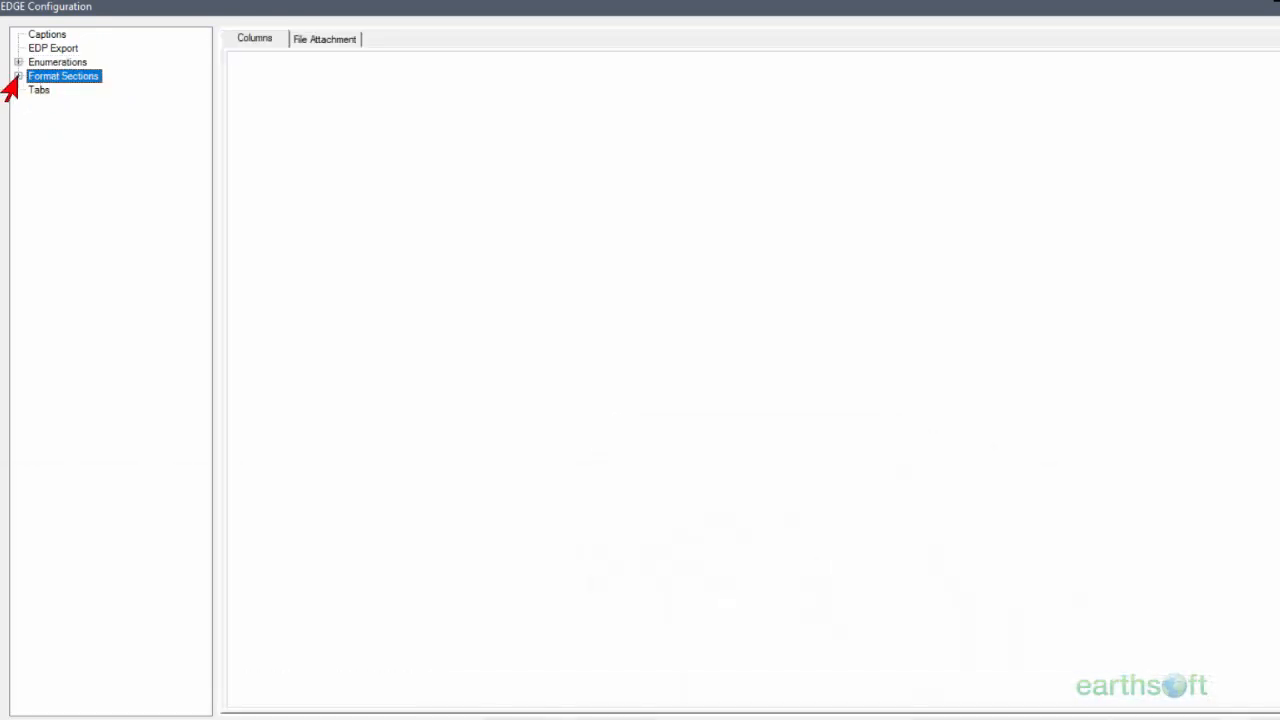
{"action": "left_click", "coordinate": [18, 76]}
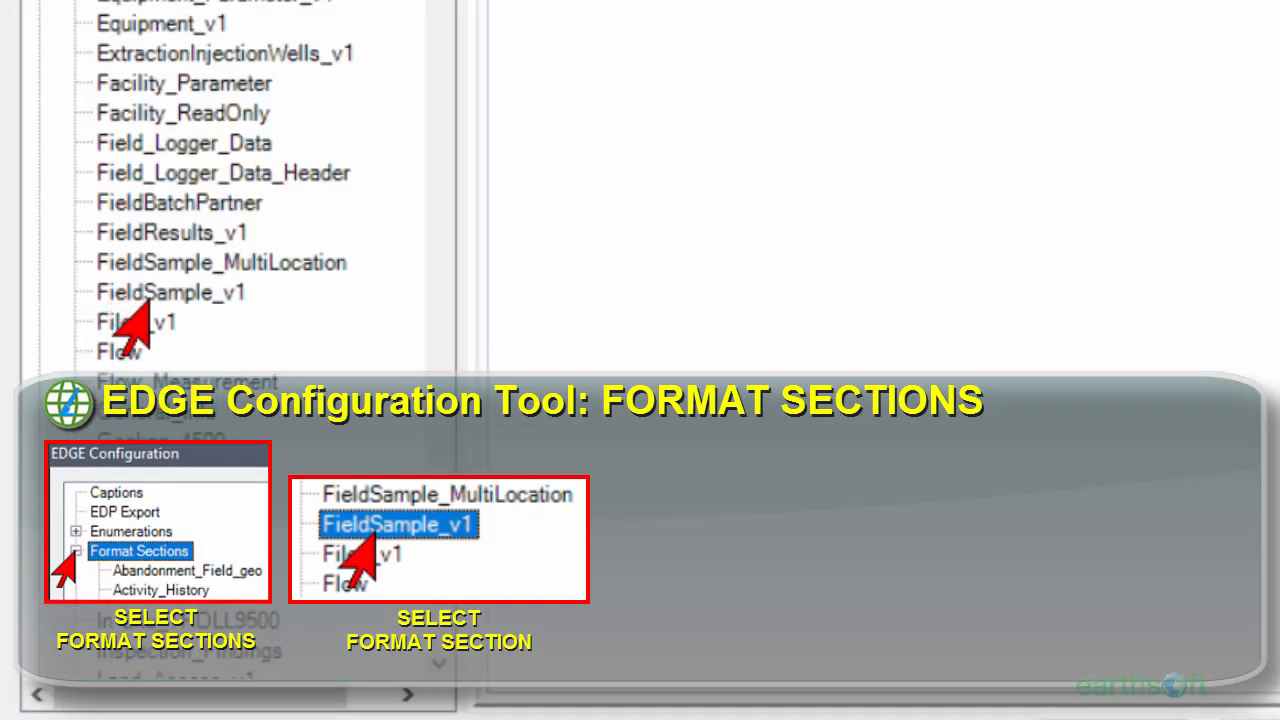
{"action": "left_click", "coordinate": [131, 330]}
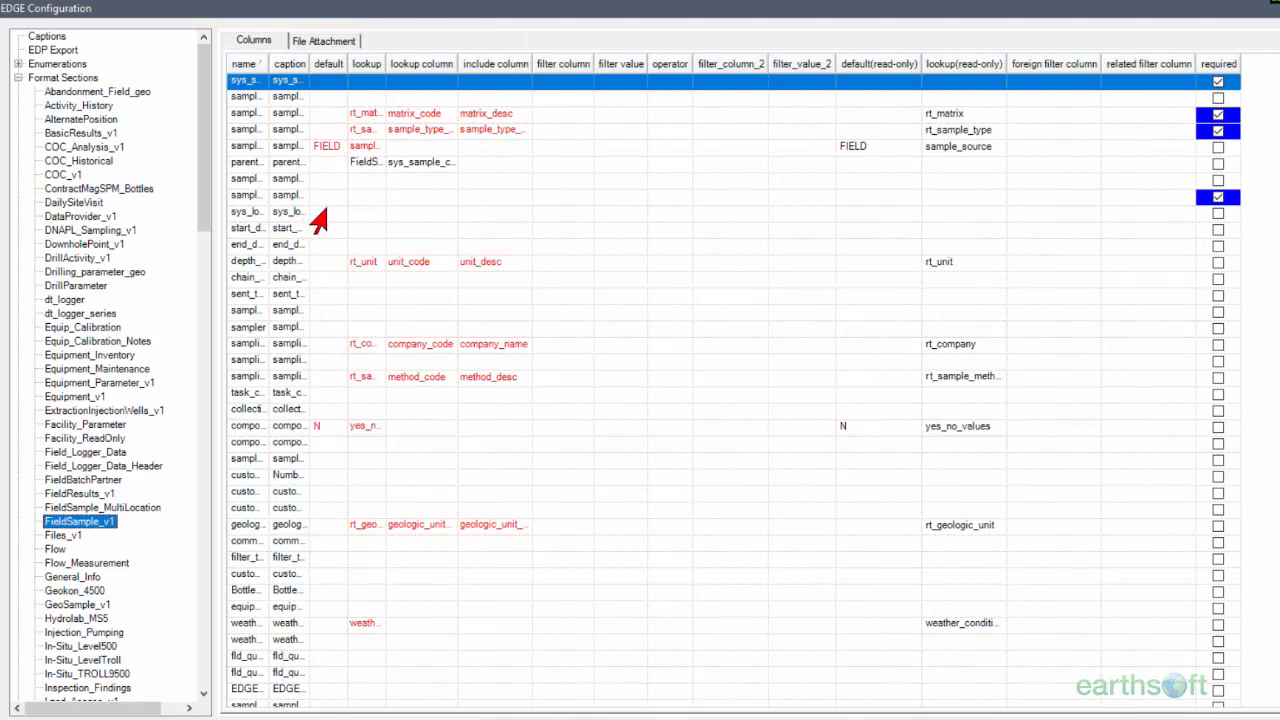
{"action": "scroll", "coordinate": [325, 233], "scroll_direction": "down", "scroll_amount": 12}
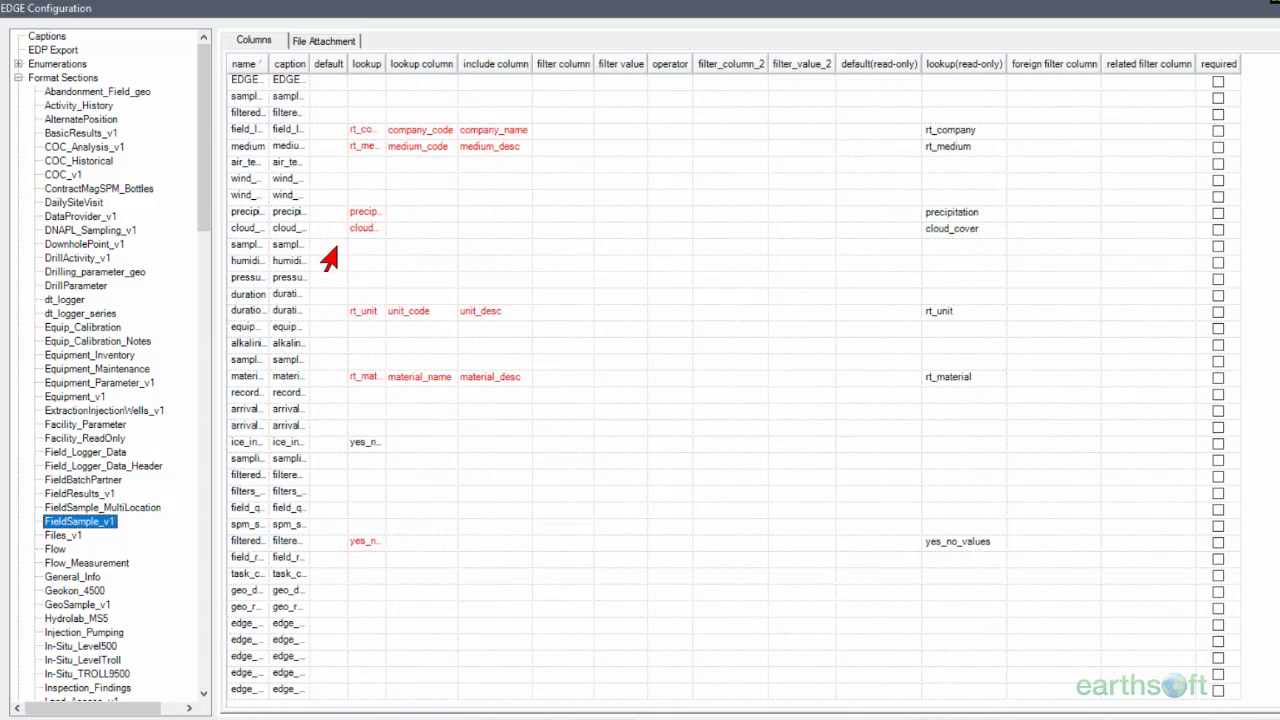
{"action": "scroll", "coordinate": [330, 259], "scroll_direction": "up", "scroll_amount": 12}
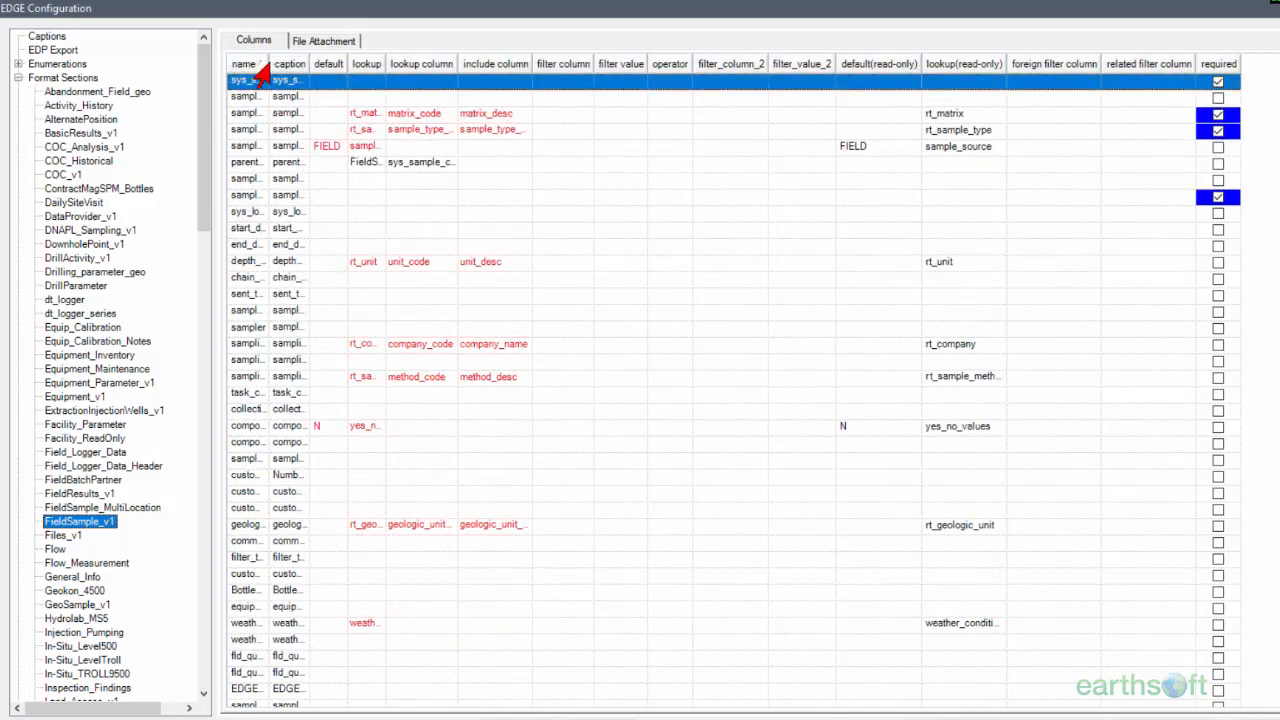
- Widen the name and caption columns of the FieldSample_v1 grid to make their entries readable
{"action": "double_click", "coordinate": [268, 63]}
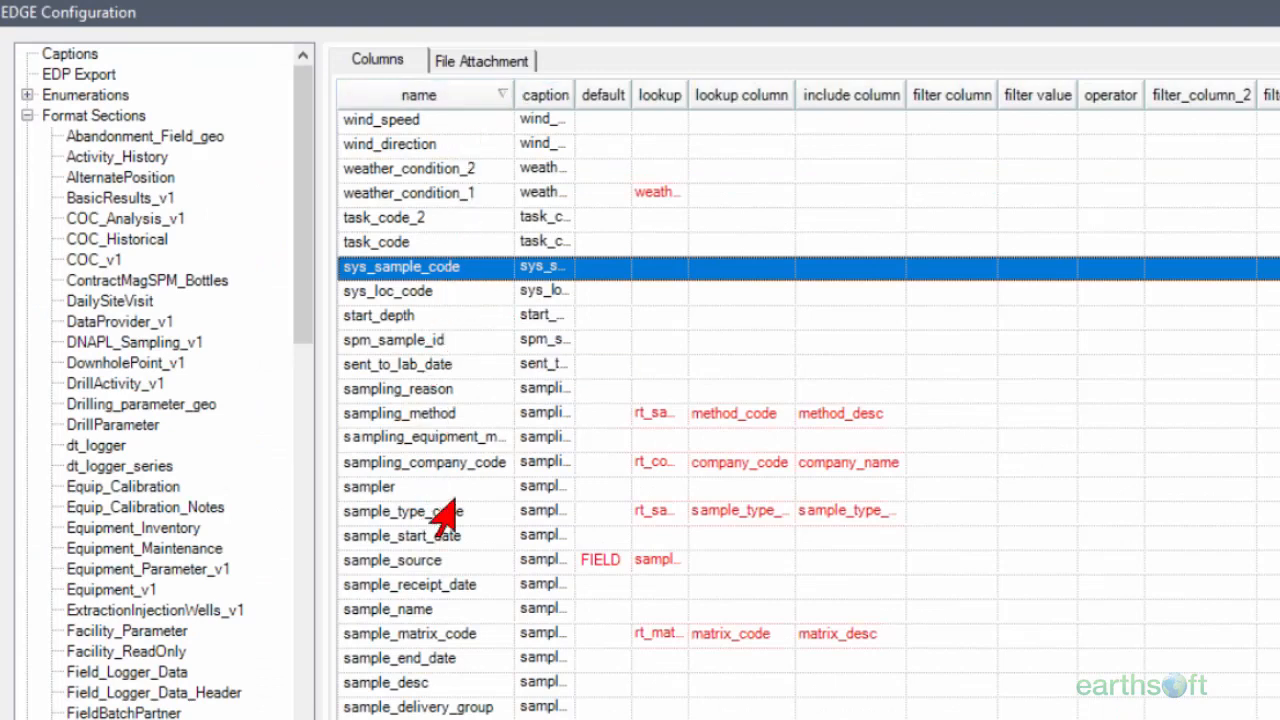
{"action": "left_click", "coordinate": [448, 95]}
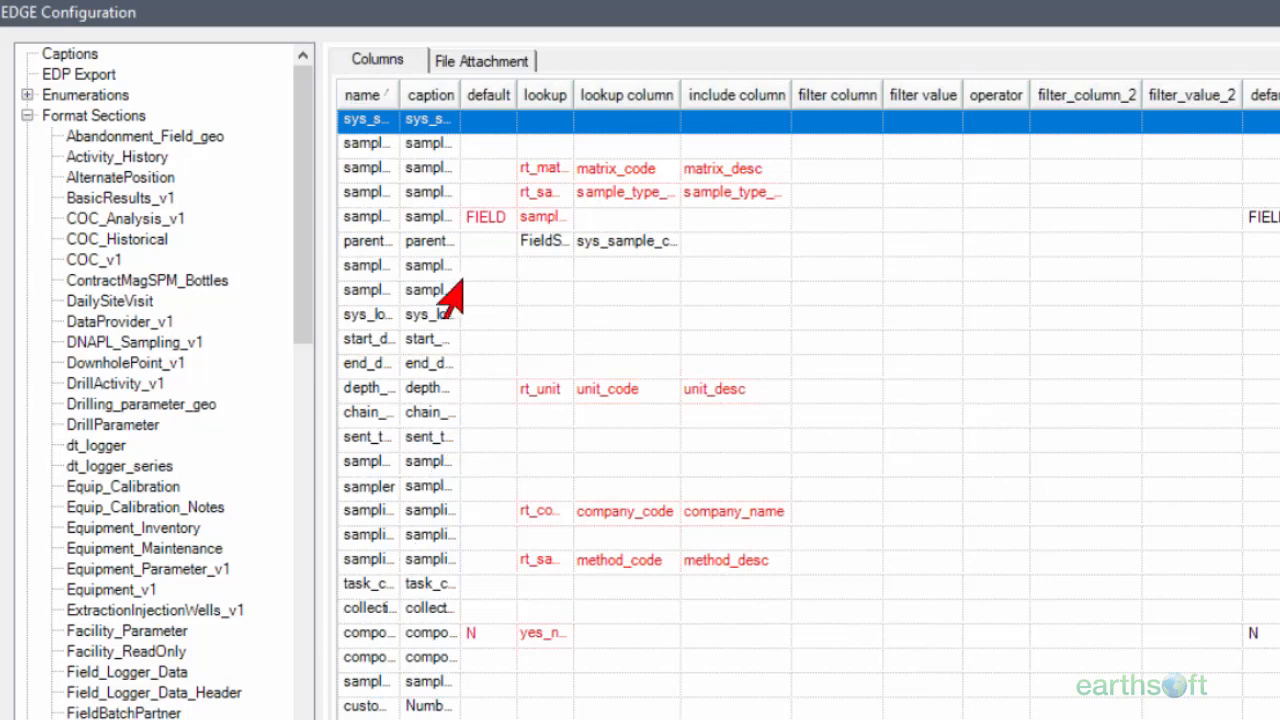
{"action": "left_click", "coordinate": [395, 112]}
{"action": "left_click", "coordinate": [371, 94]}
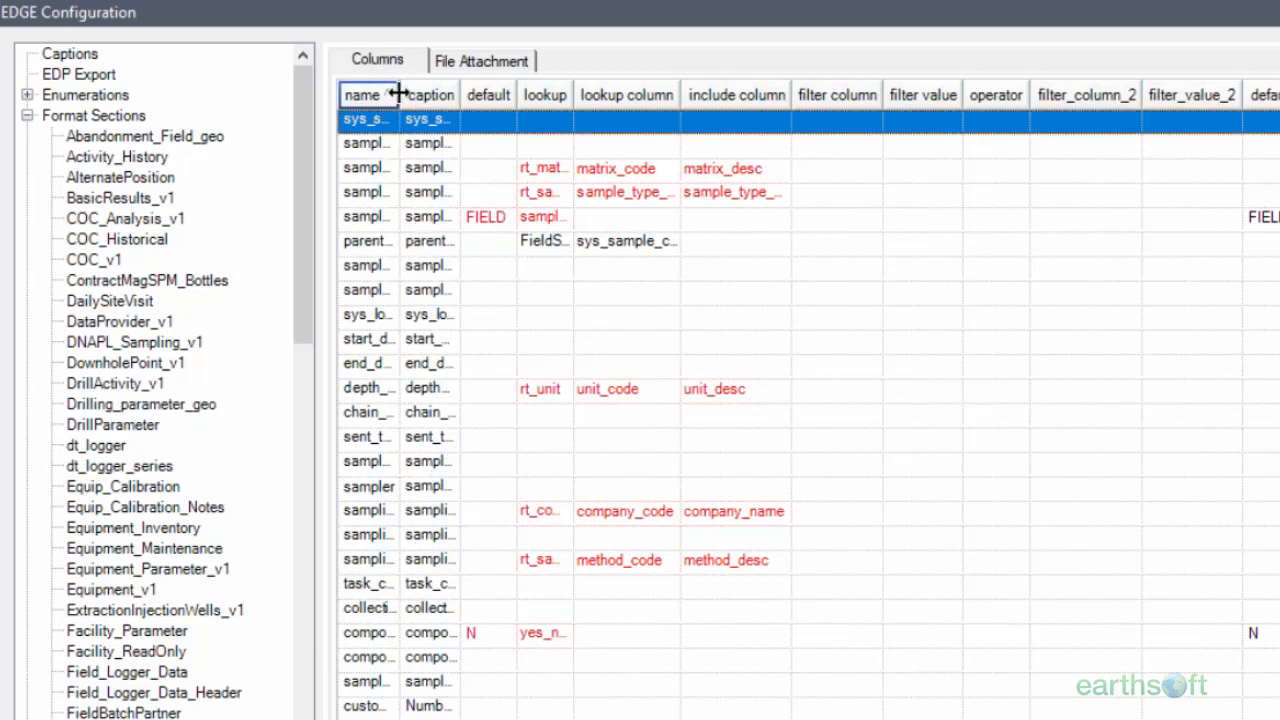
{"action": "left_click_drag", "start_coordinate": [400, 95], "coordinate": [521, 95]}
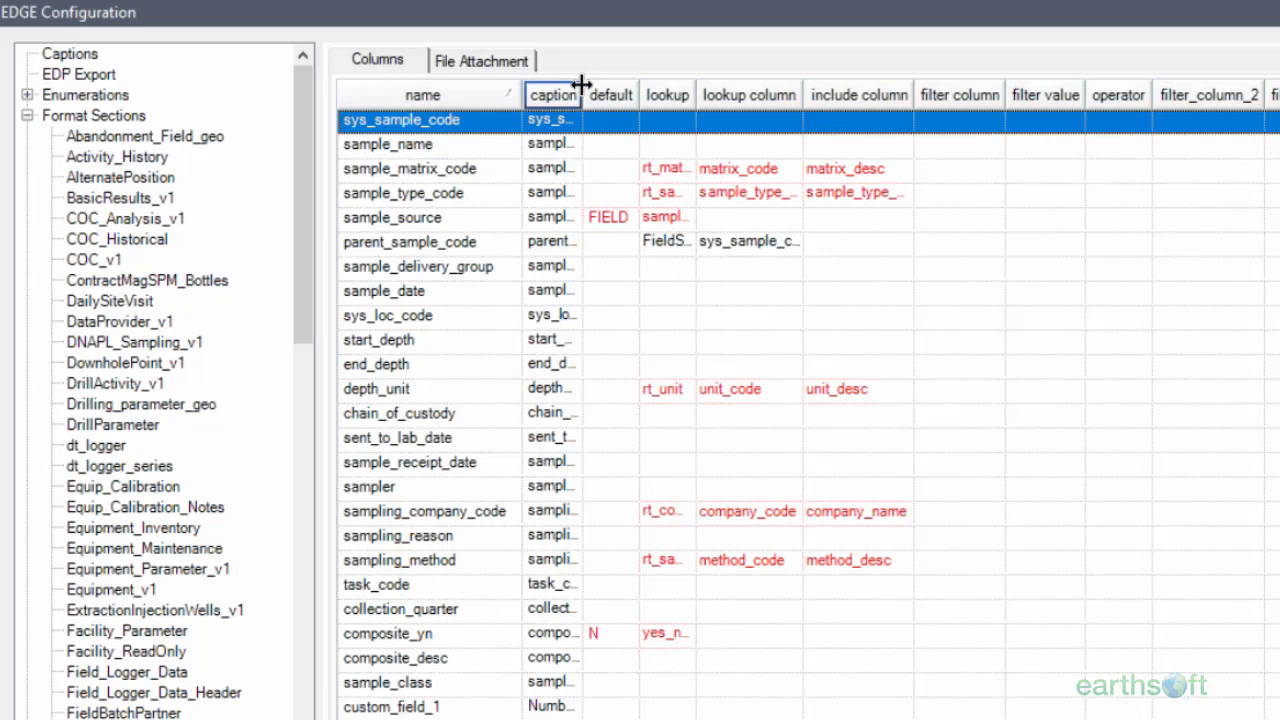
{"action": "left_click_drag", "start_coordinate": [676, 88], "coordinate": [675, 90]}
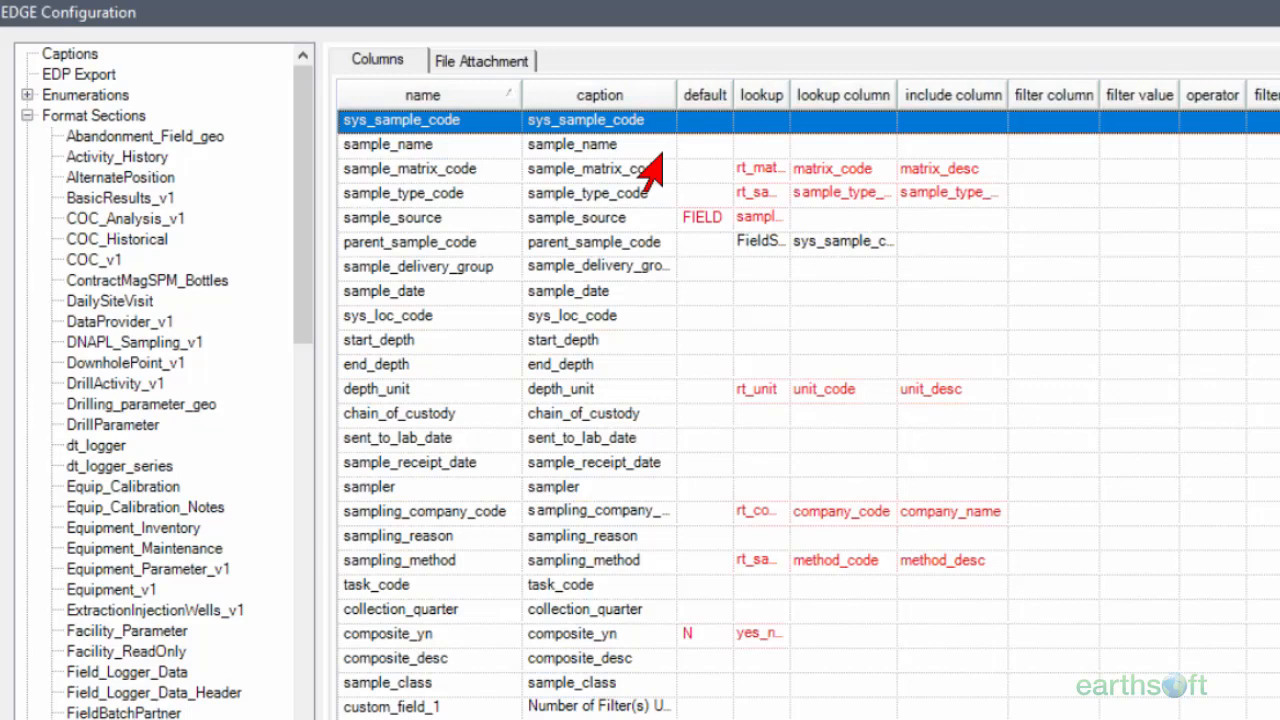
- Set the caption of the sys_sample_code field to Sample ID in the FieldSample_v1 section
{"action": "left_click", "coordinate": [624, 127]}
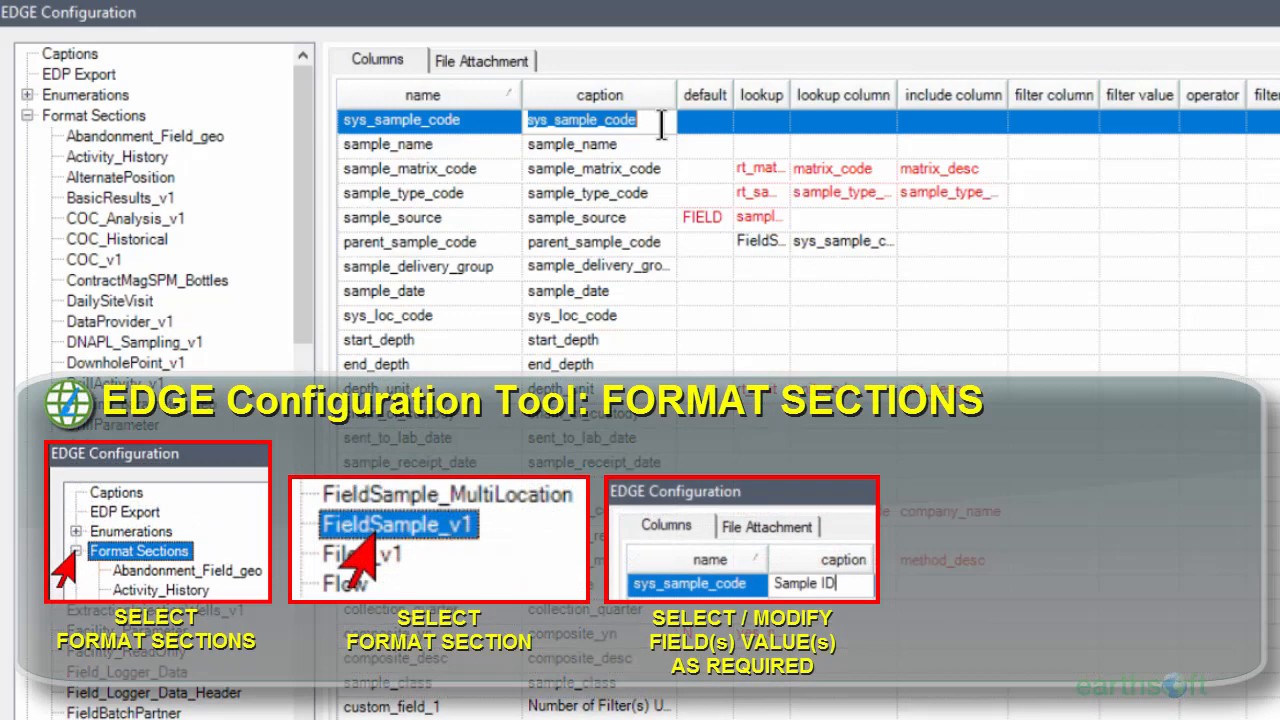
{"action": "type", "text": "Sample ID"}
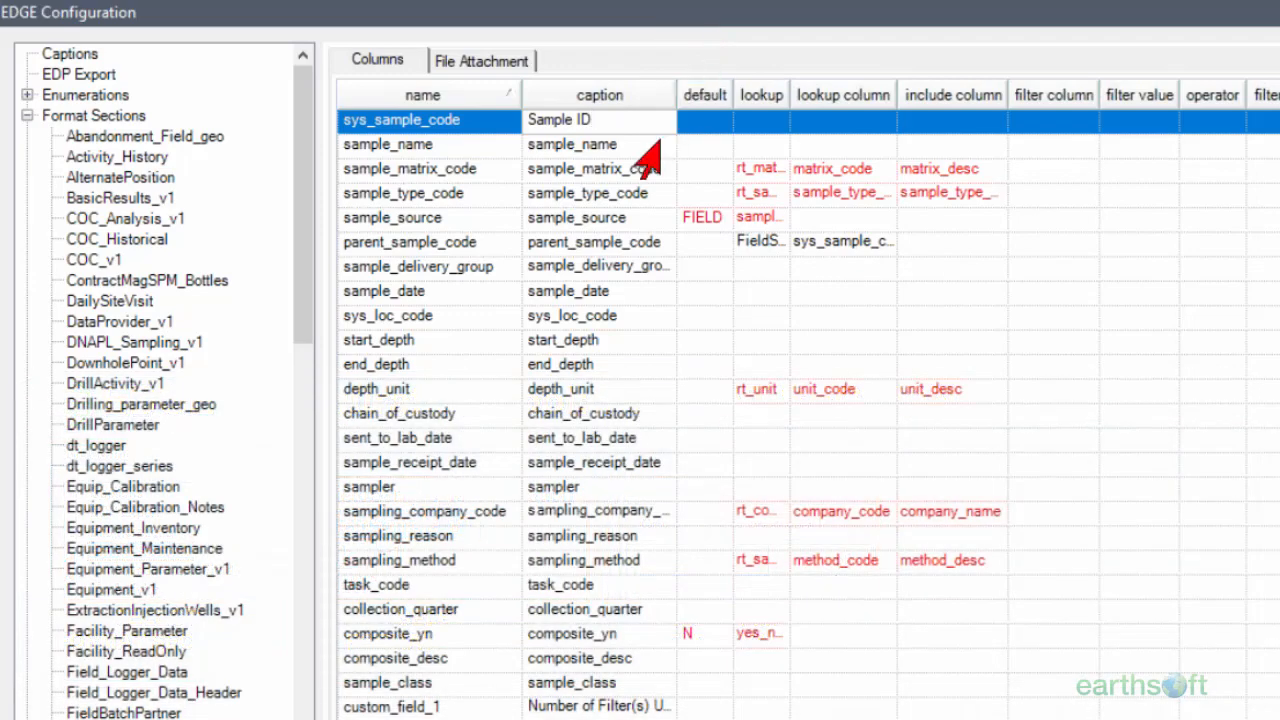
{"action": "left_click", "coordinate": [686, 244]}
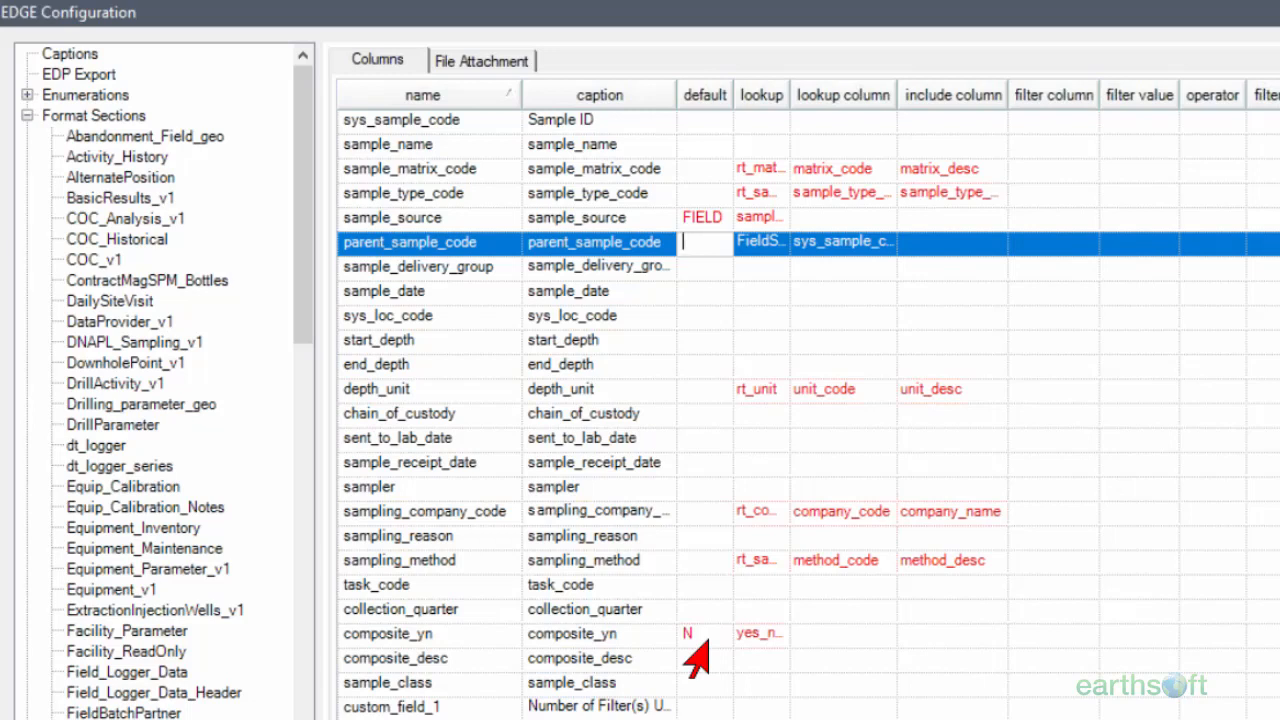
- Set the default of the depth_unit field to ft and widen the lookup and lookup column columns to fit their entries
{"action": "left_click", "coordinate": [687, 398]}
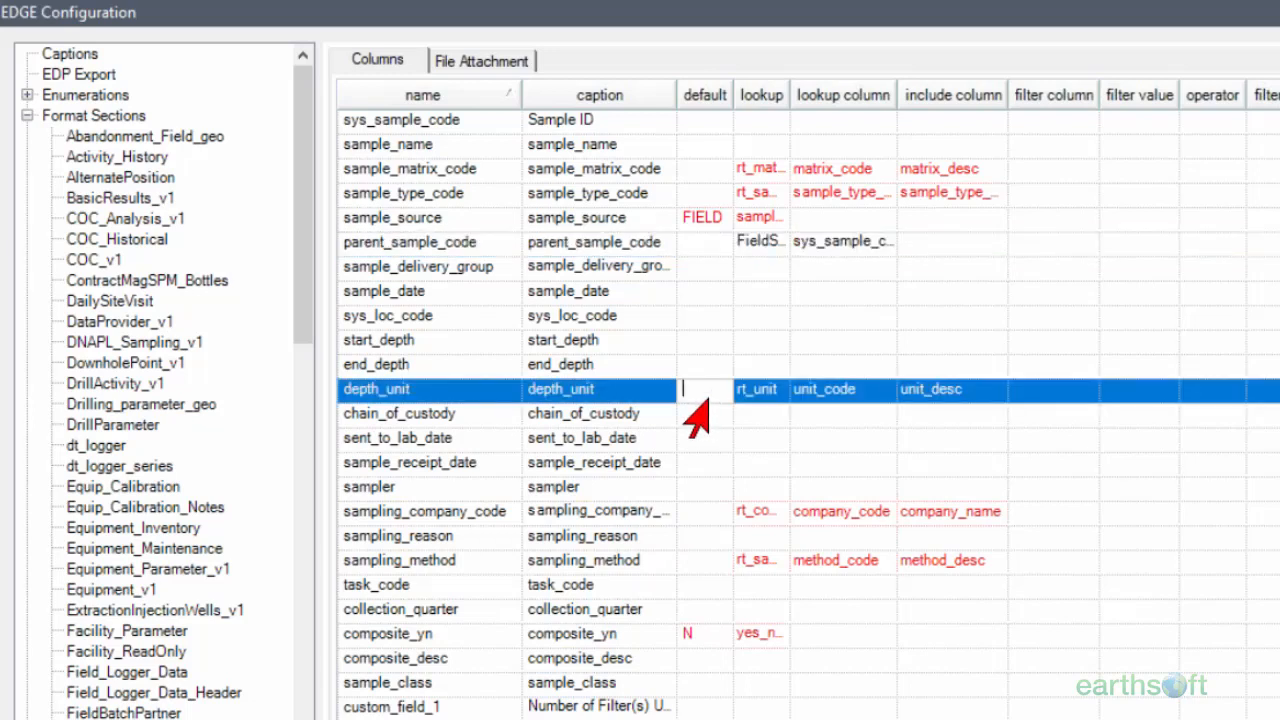
{"action": "type", "text": "ft"}
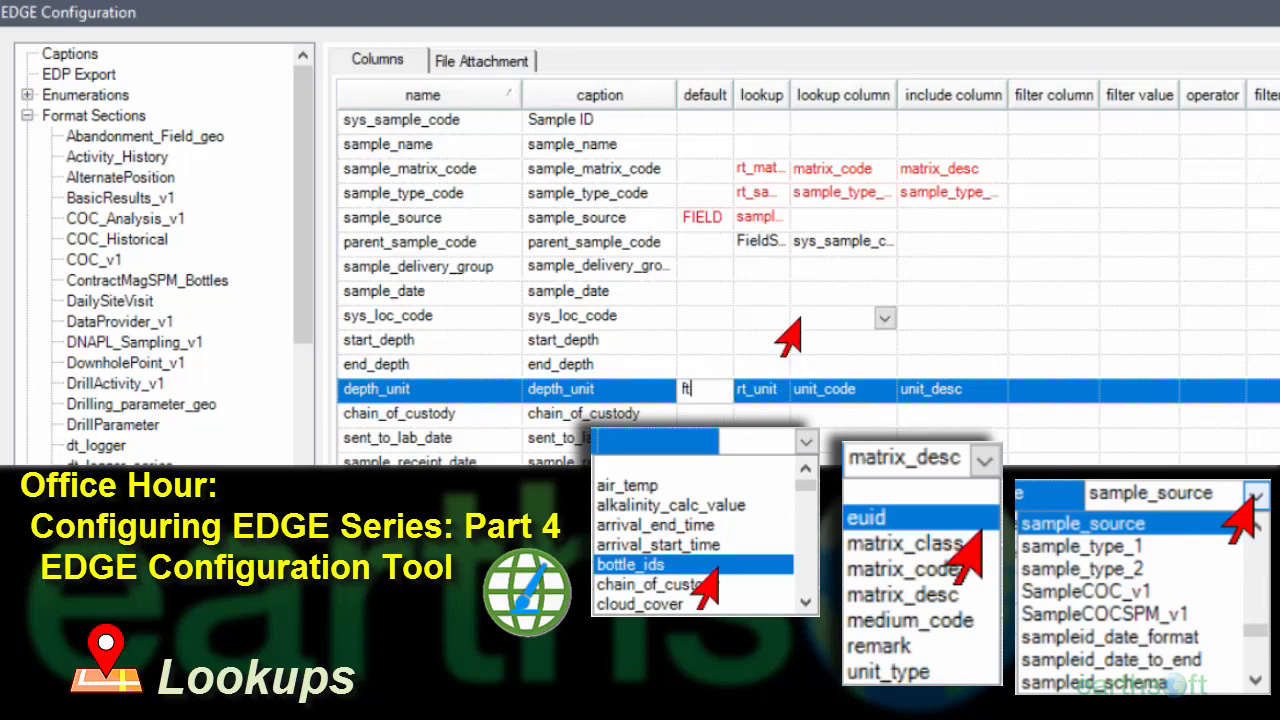
{"action": "double_click", "coordinate": [791, 89]}
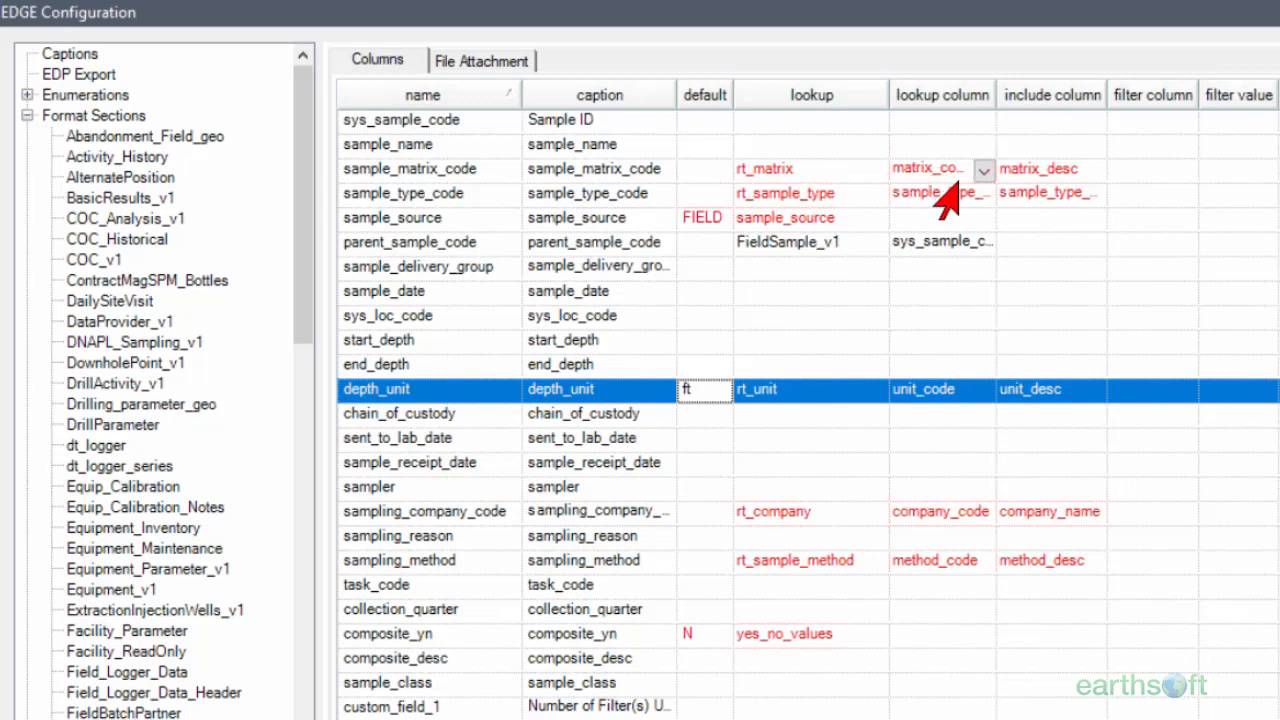
{"action": "double_click", "coordinate": [995, 100]}
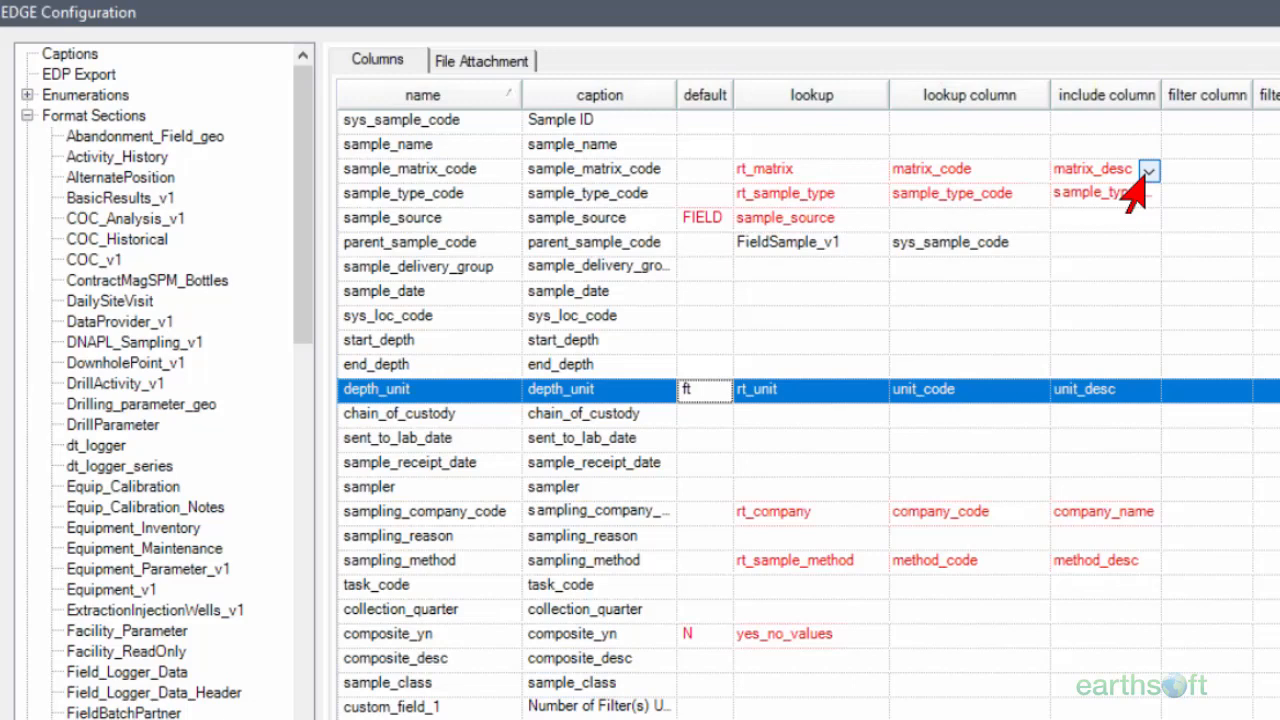
- Examine the available include column choices for sample_matrix_code and the lookup choices for sample_source
{"action": "left_click", "coordinate": [1148, 171]}
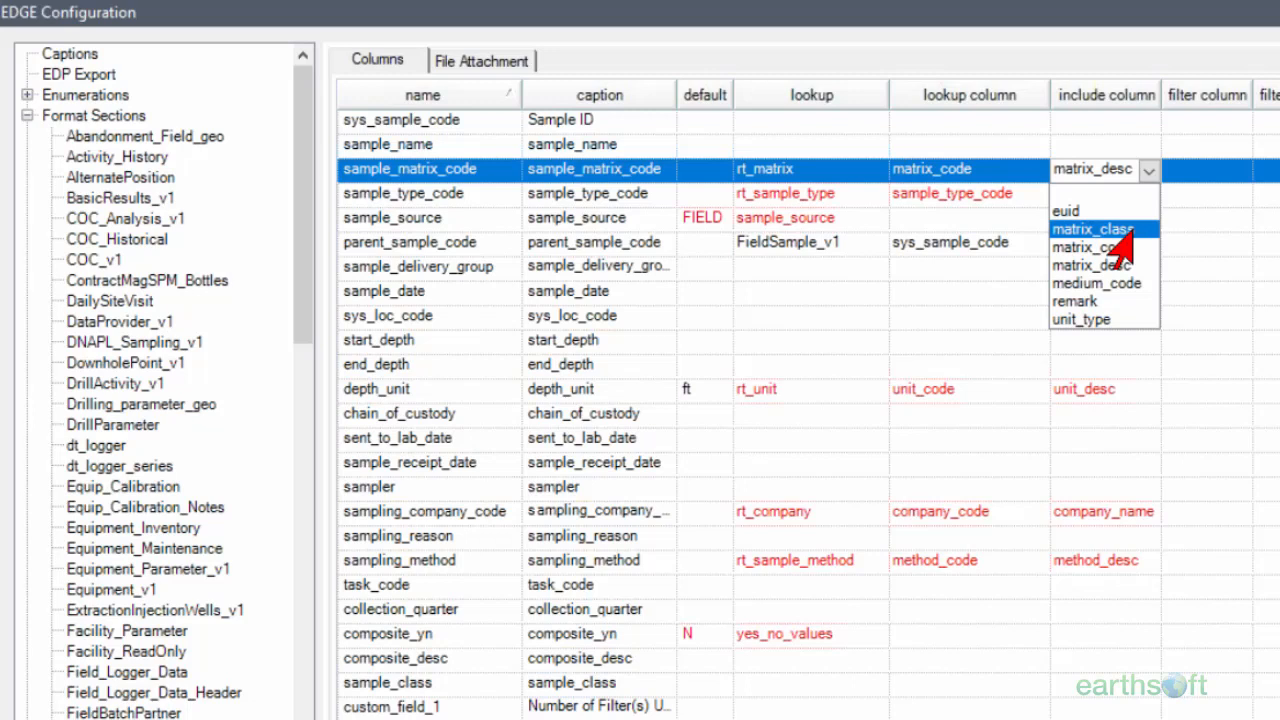
{"action": "left_click", "coordinate": [1146, 172]}
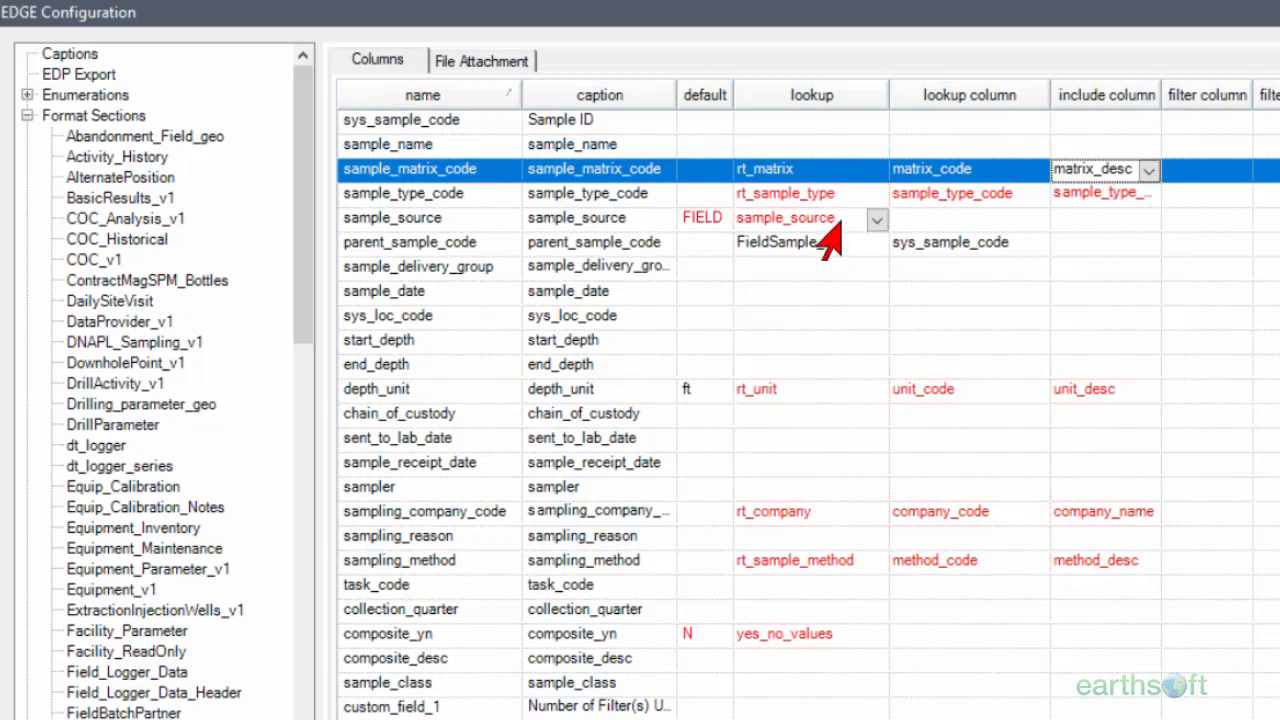
{"action": "left_click", "coordinate": [872, 221]}
{"action": "left_click", "coordinate": [872, 221]}
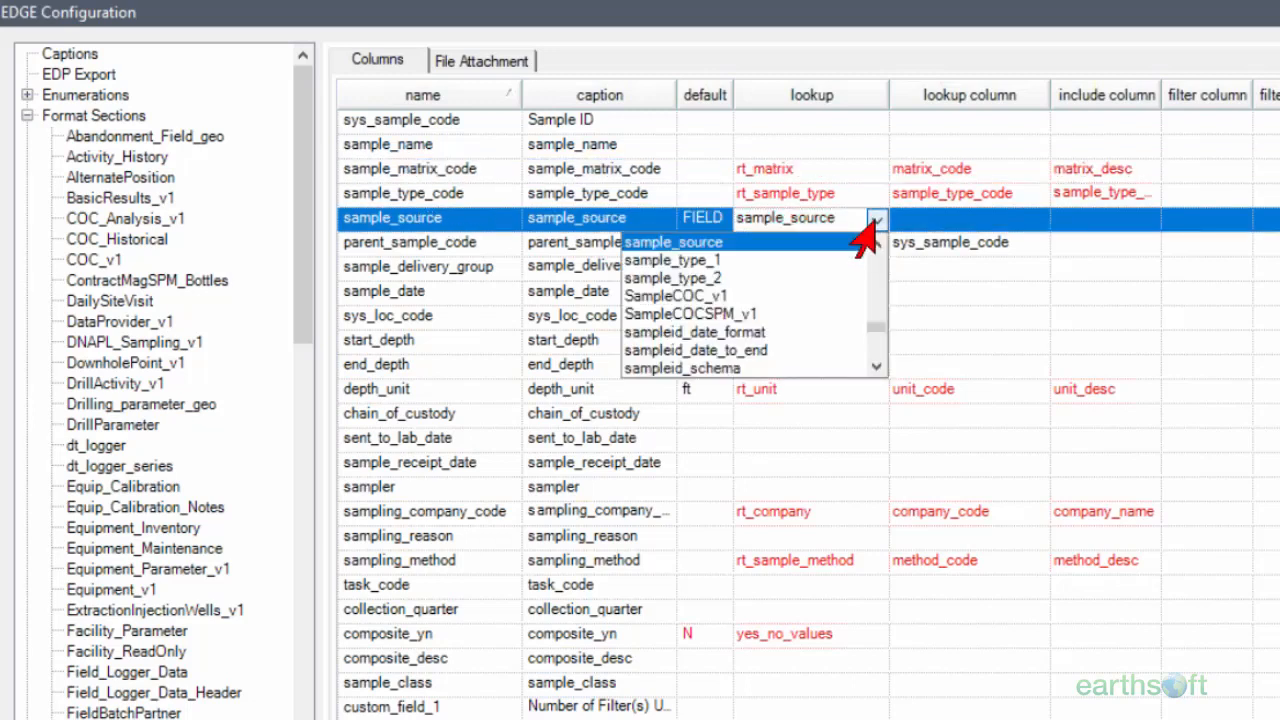
{"action": "left_click", "coordinate": [873, 221]}
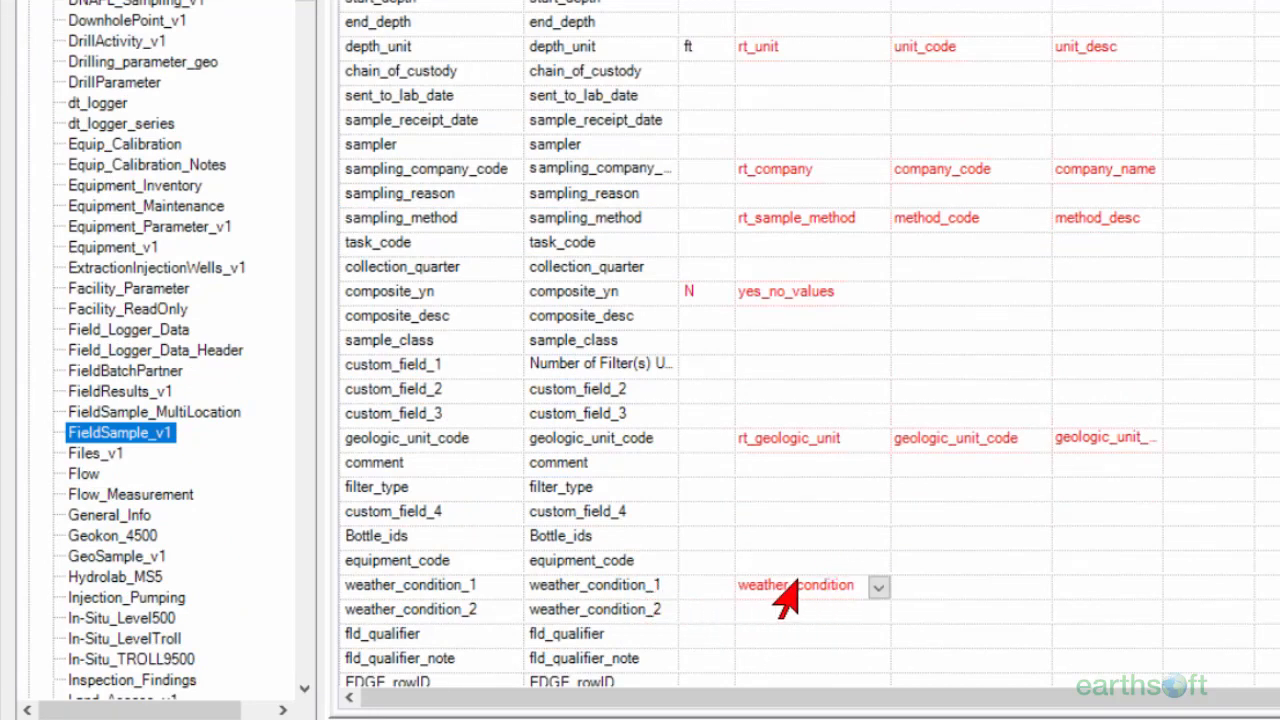
- Examine the available lookup choices for the weather_condition_1 field, browsing the entries around weather_condition
{"action": "left_click", "coordinate": [877, 586]}
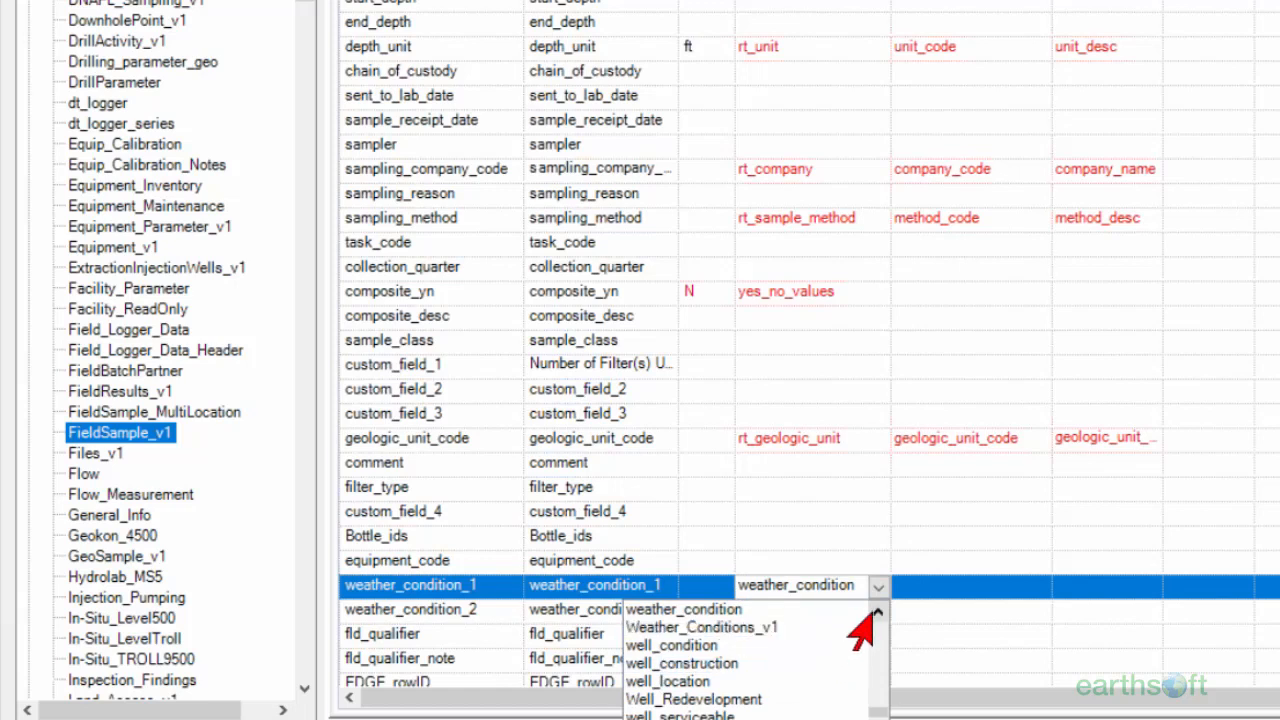
{"action": "left_click", "coordinate": [876, 610]}
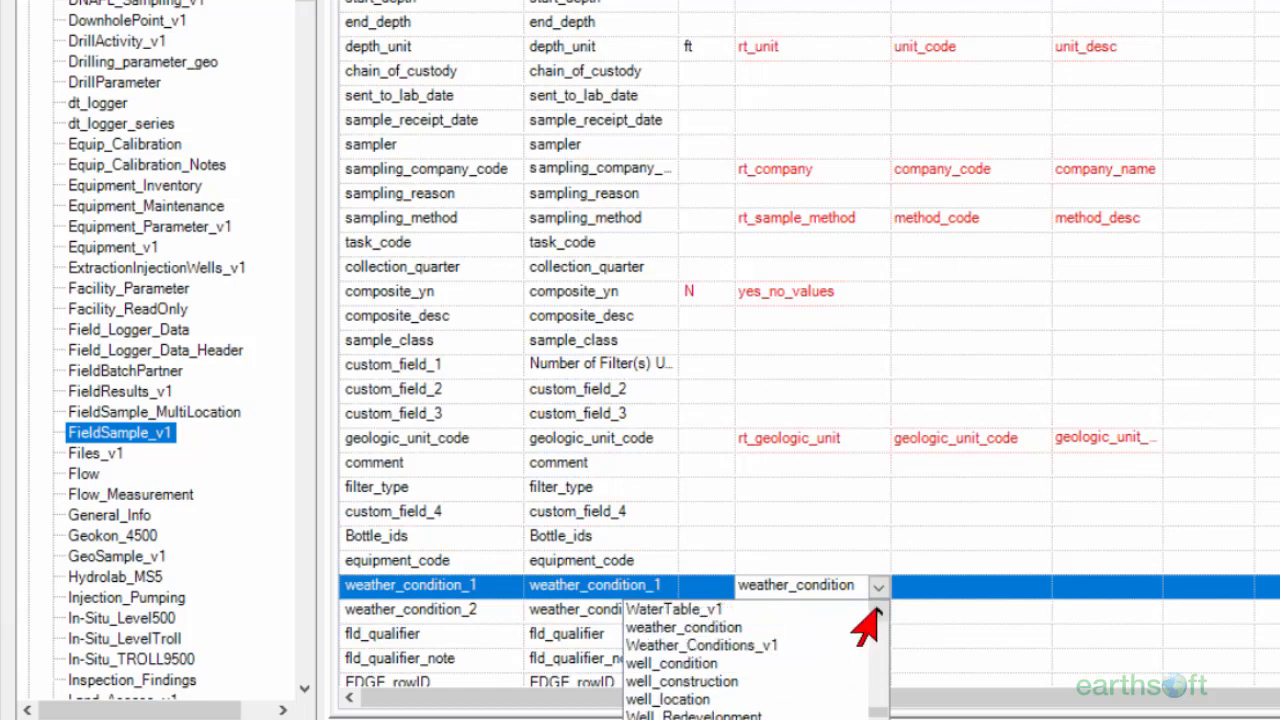
{"action": "left_click", "coordinate": [876, 612]}
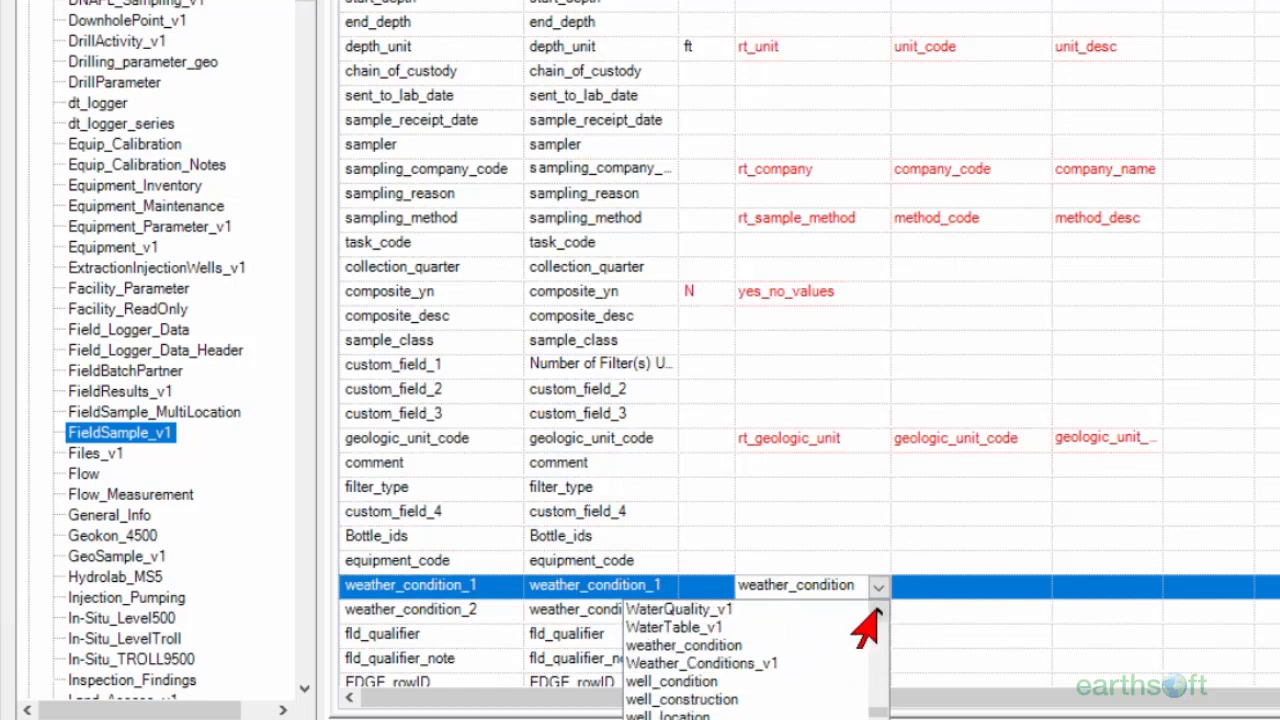
{"action": "left_click", "coordinate": [876, 611]}
{"action": "left_click", "coordinate": [876, 611]}
{"action": "left_click", "coordinate": [876, 611]}
{"action": "left_click", "coordinate": [876, 611]}
{"action": "left_click", "coordinate": [876, 611]}
{"action": "left_click", "coordinate": [876, 611]}
{"action": "scroll", "coordinate": [750, 660], "scroll_direction": "down", "scroll_amount": 2}
{"action": "scroll", "coordinate": [750, 660], "scroll_direction": "down", "scroll_amount": 1}
{"action": "scroll", "coordinate": [750, 660], "scroll_direction": "down", "scroll_amount": 2}
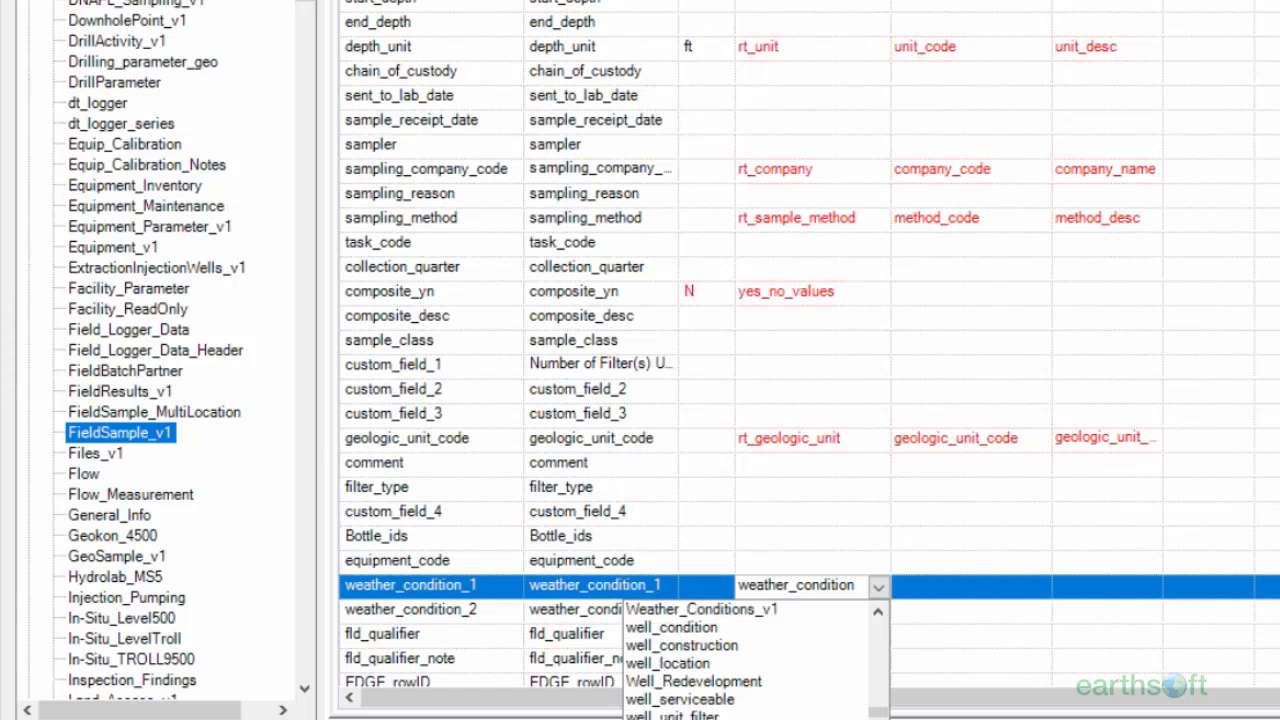
{"action": "left_click", "coordinate": [879, 611]}
{"action": "left_click", "coordinate": [879, 611]}
{"action": "left_click", "coordinate": [879, 611]}
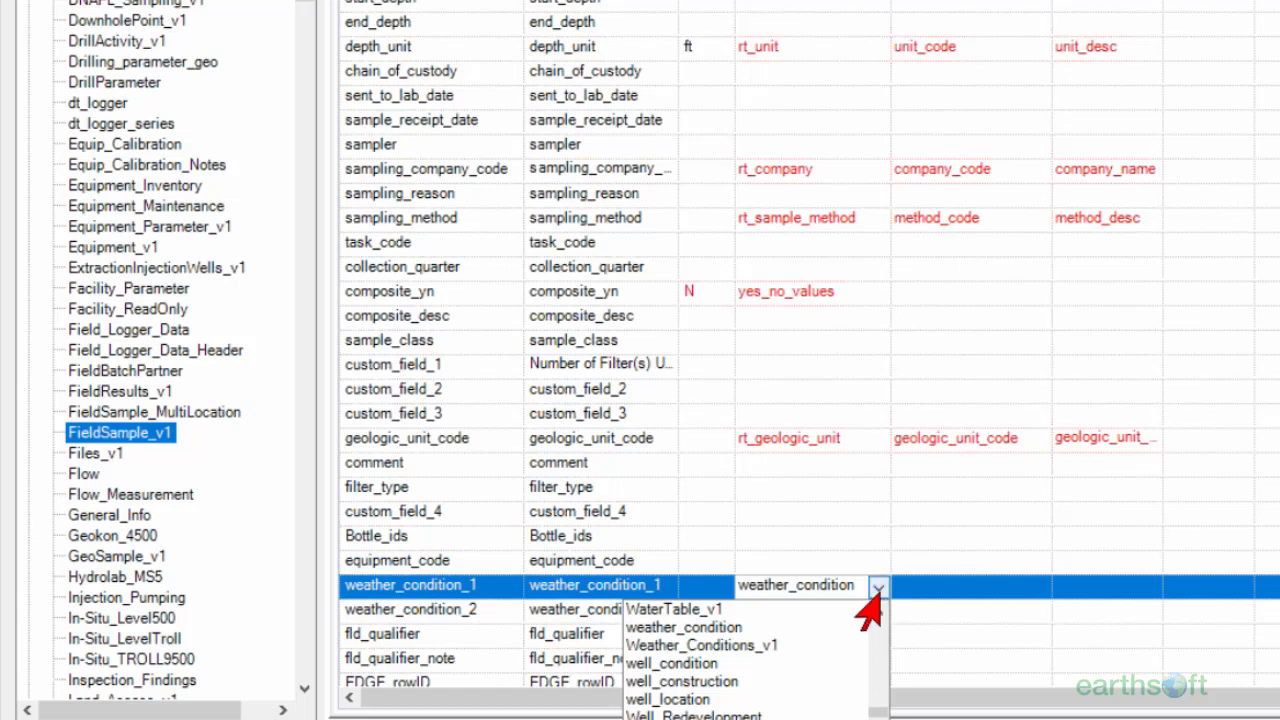
{"action": "left_click", "coordinate": [877, 587]}
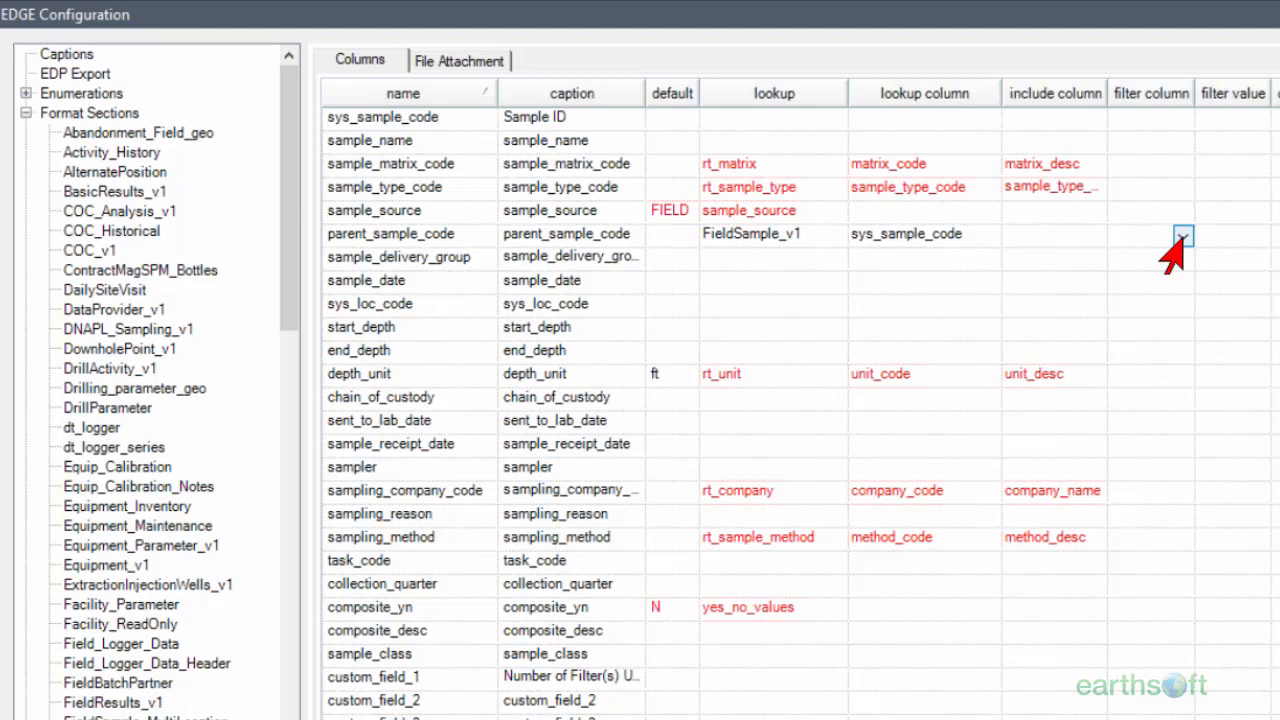
- Filter the parent_sample_code lookup by choosing sample_type_code as the filter column and entering N as the filter value
{"action": "left_click", "coordinate": [1181, 237]}
{"action": "left_click", "coordinate": [1181, 237]}
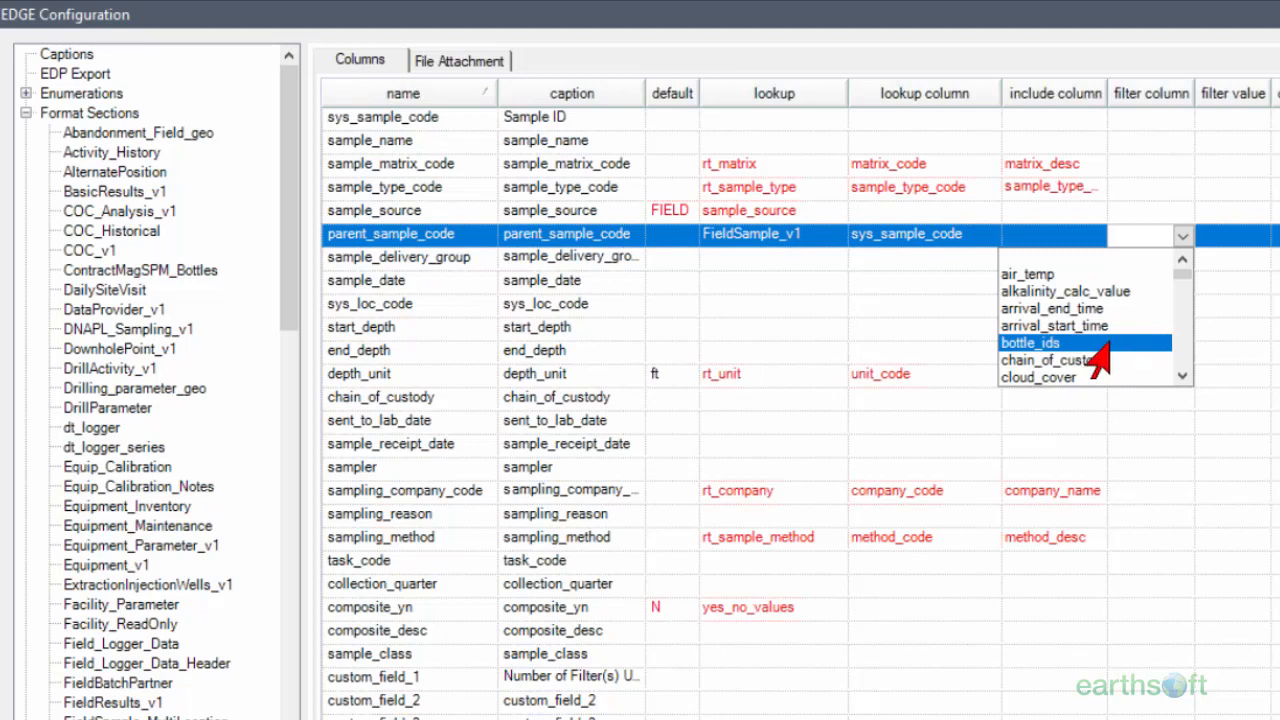
{"action": "scroll", "coordinate": [1100, 362], "scroll_direction": "down", "scroll_amount": 10}
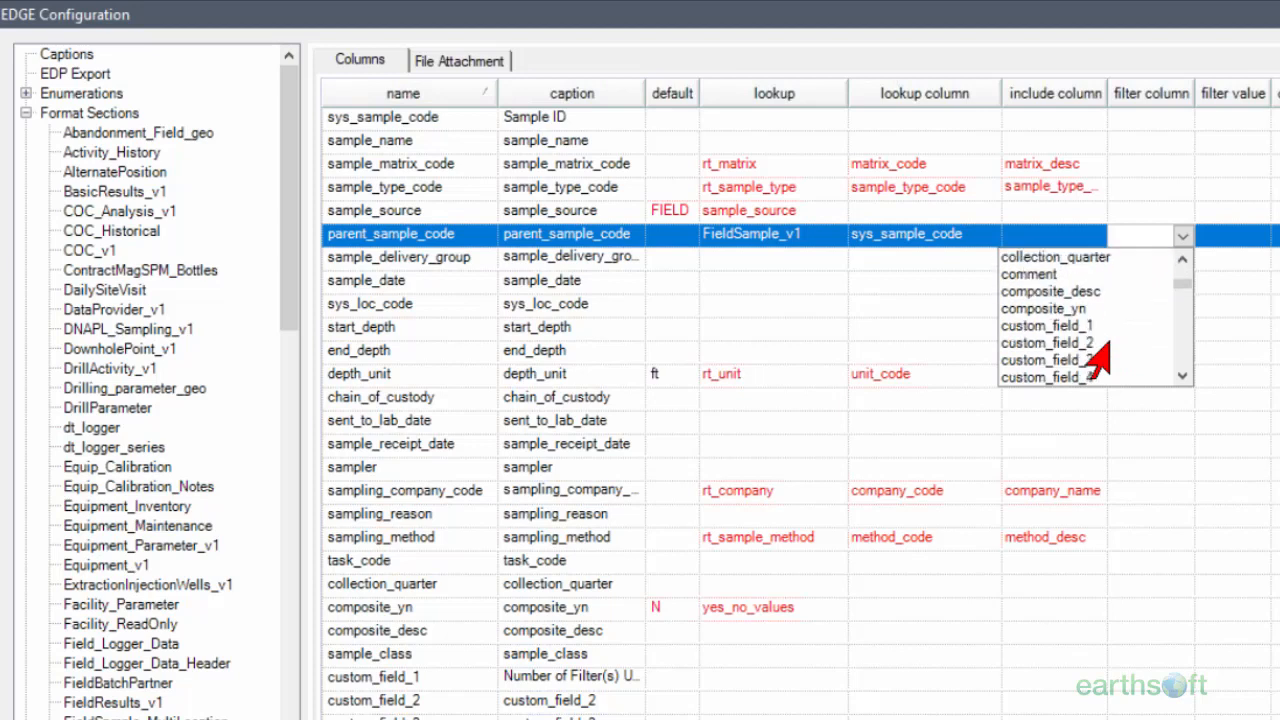
{"action": "scroll", "coordinate": [1100, 362], "scroll_direction": "down", "scroll_amount": 12}
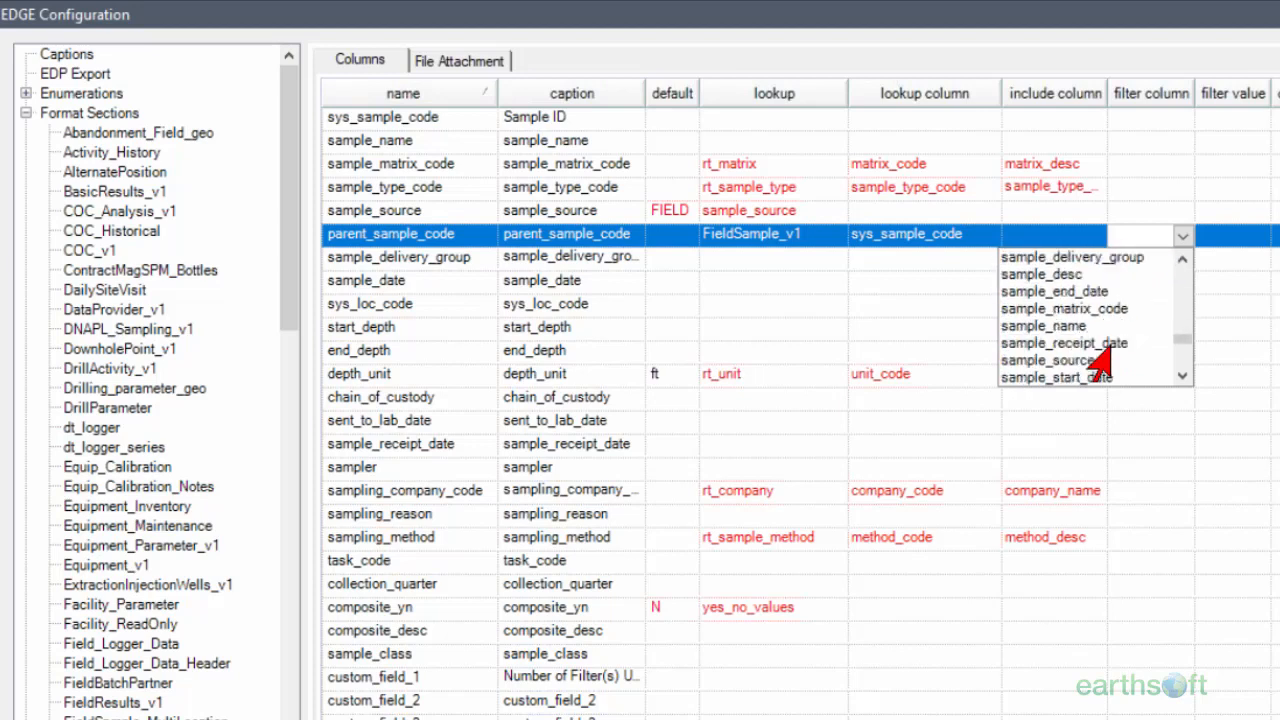
{"action": "scroll", "coordinate": [1100, 364], "scroll_direction": "down", "scroll_amount": 1}
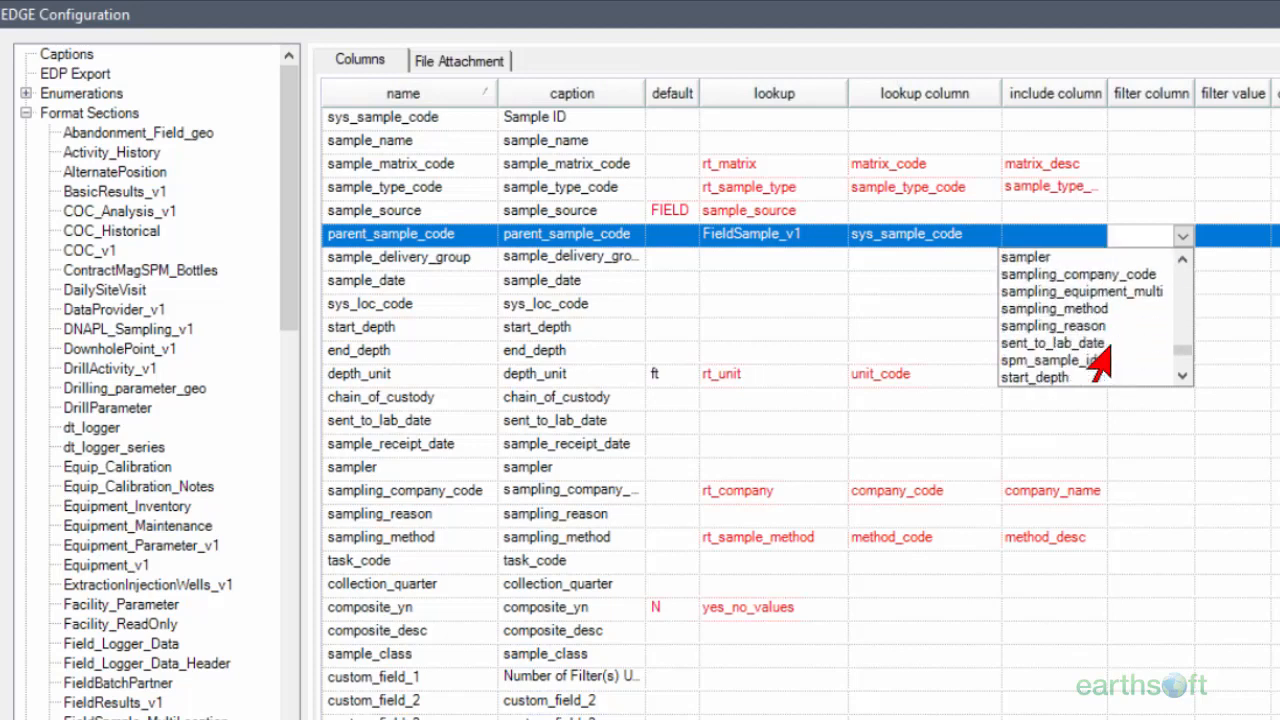
{"action": "scroll", "coordinate": [1100, 360], "scroll_direction": "up", "scroll_amount": 2}
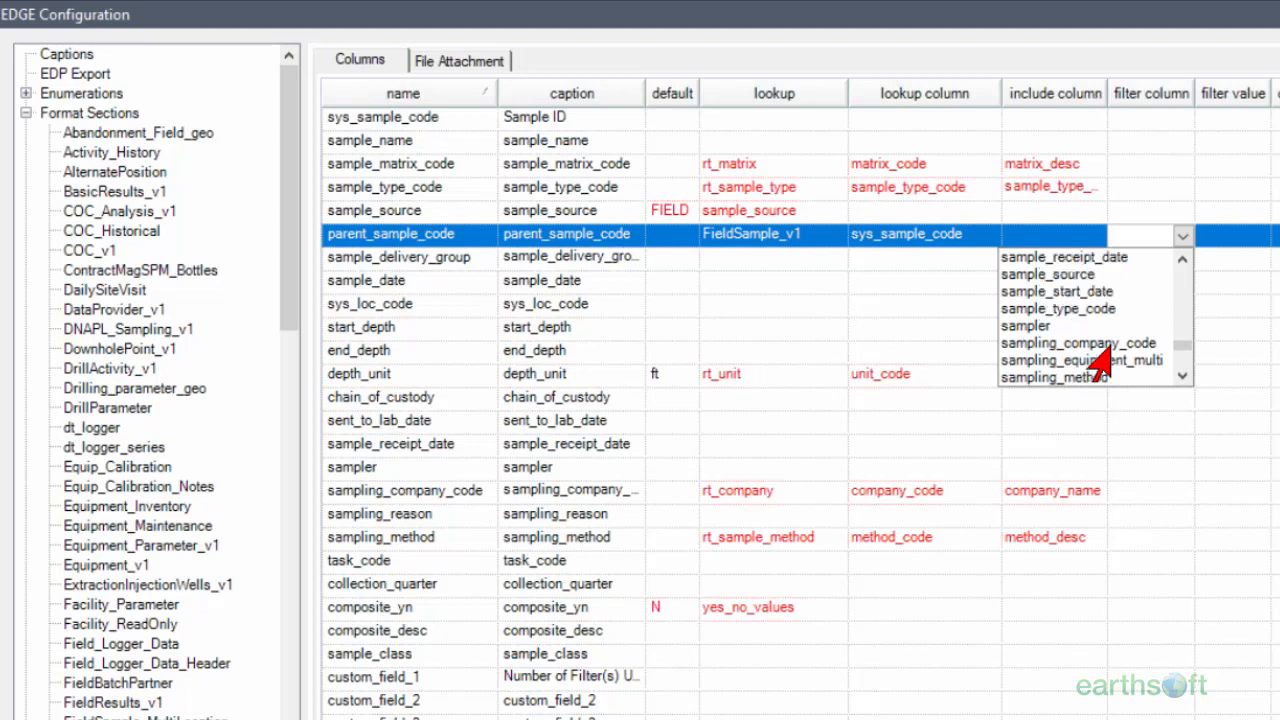
{"action": "left_click", "coordinate": [1060, 309]}
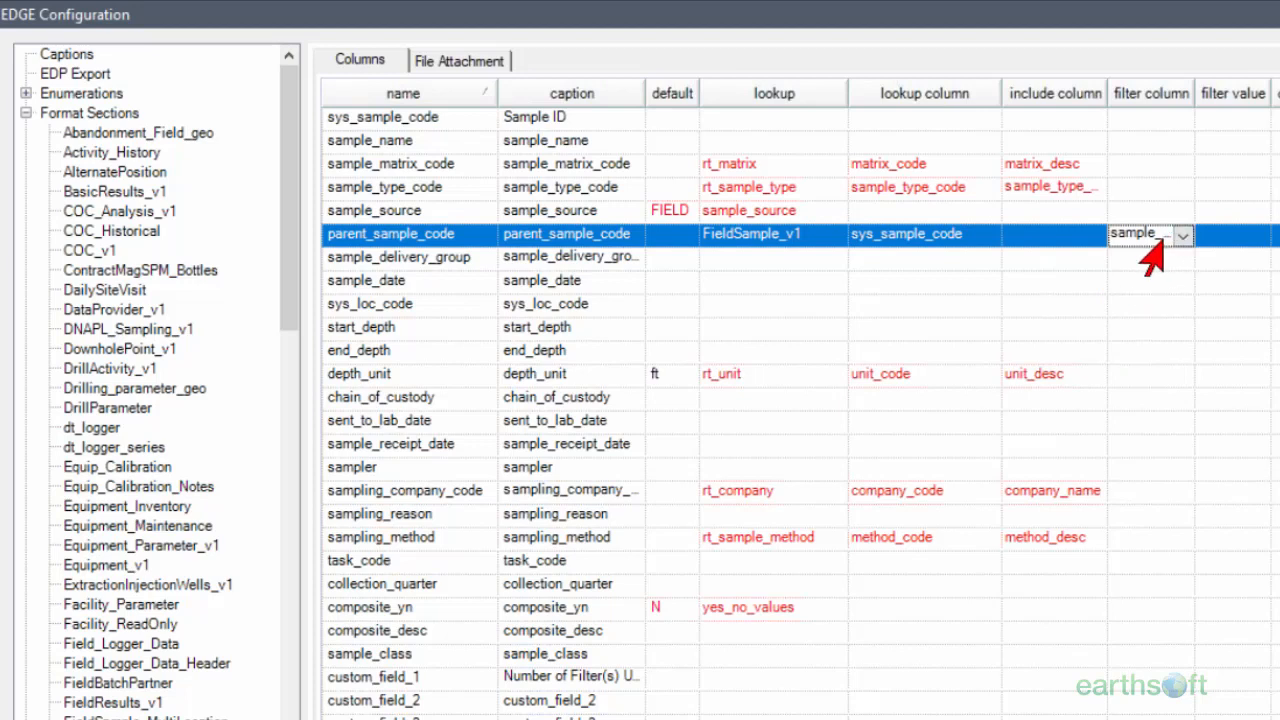
{"action": "left_click", "coordinate": [1232, 236]}
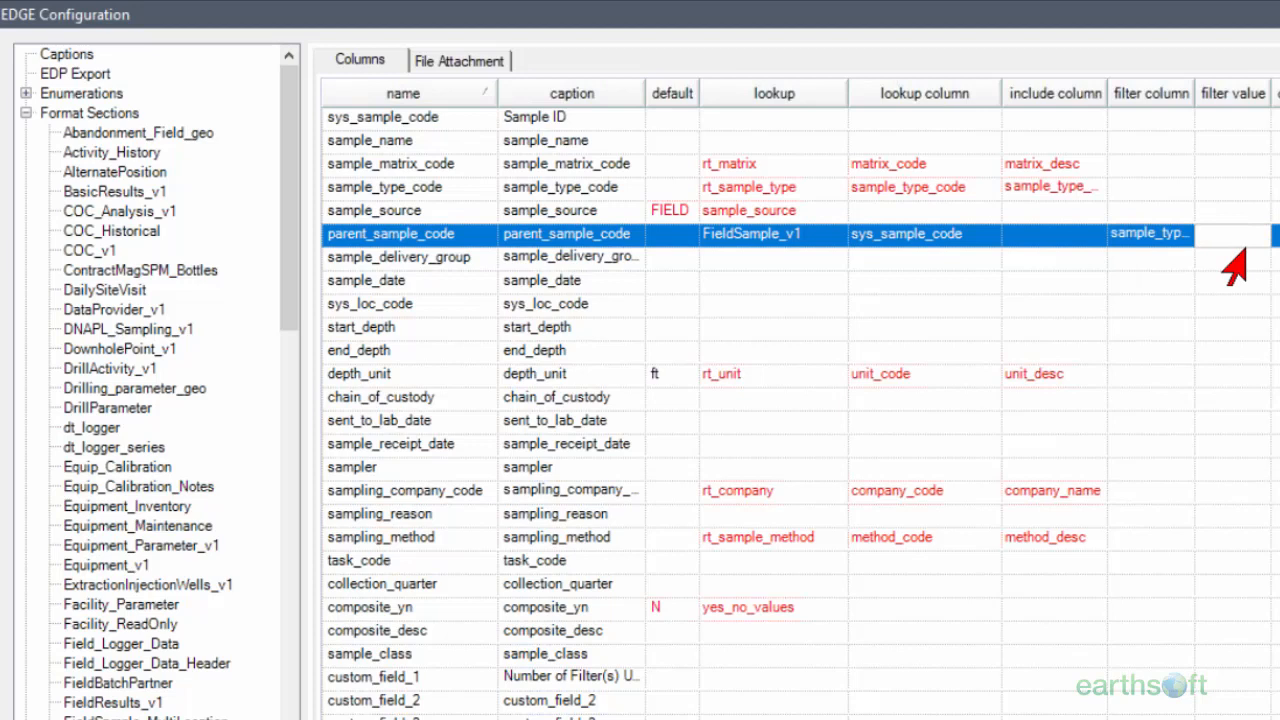
{"action": "type", "text": "N"}
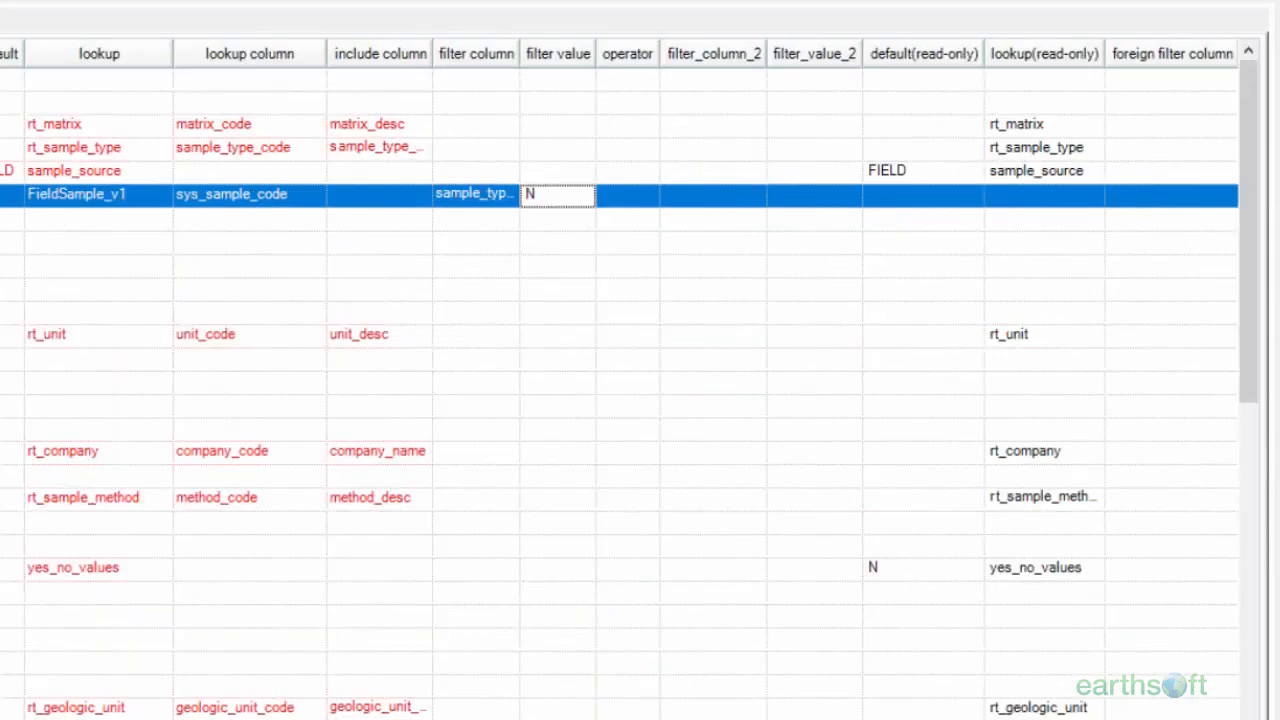
- Try the required setting on parent_sample_code, clear it again, and mark the depth_unit field as required
{"action": "left_click_drag", "start_coordinate": [860, 718], "coordinate": [1040, 718]}
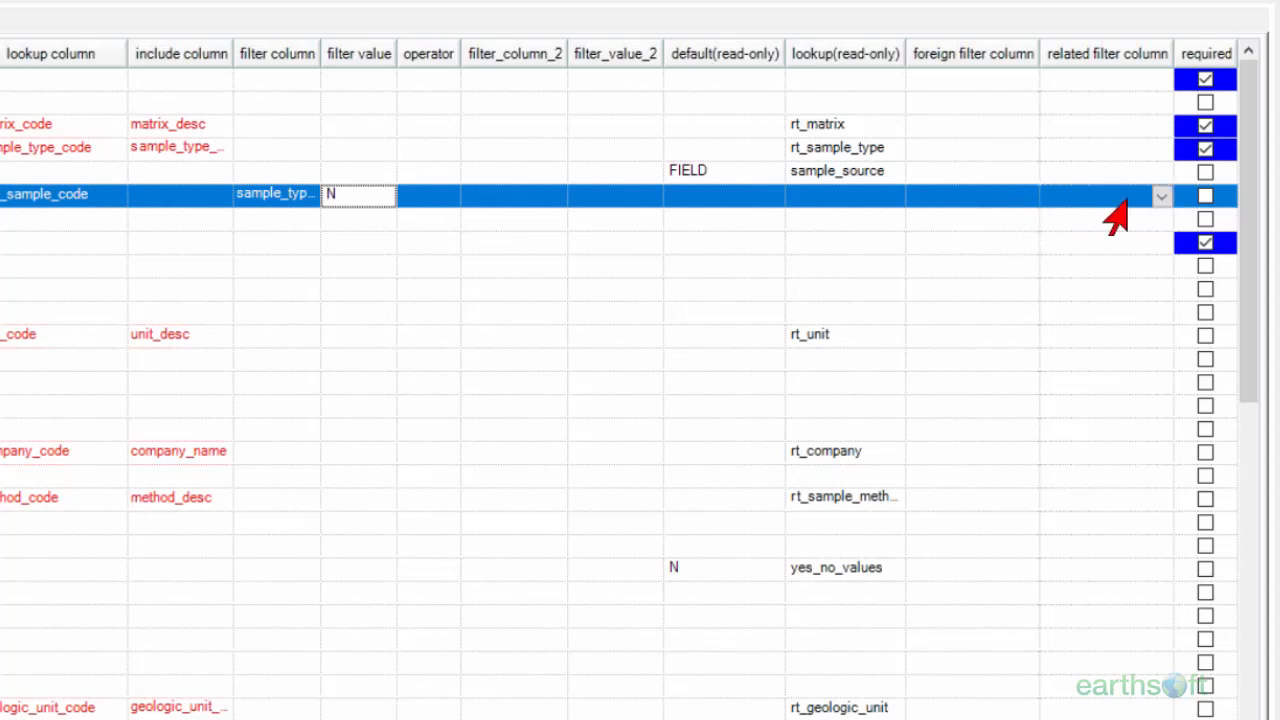
{"action": "left_click", "coordinate": [1183, 203]}
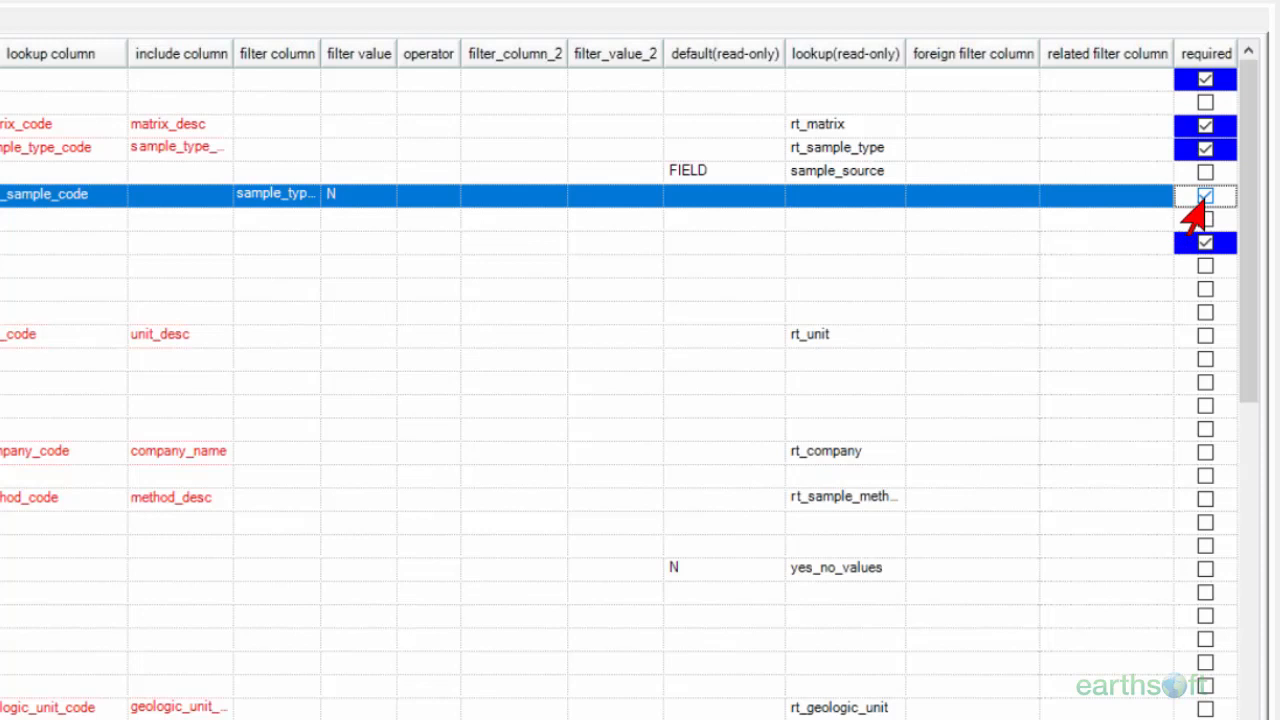
{"action": "left_click", "coordinate": [1204, 196]}
{"action": "left_click", "coordinate": [1188, 250]}
{"action": "left_click", "coordinate": [1188, 264]}
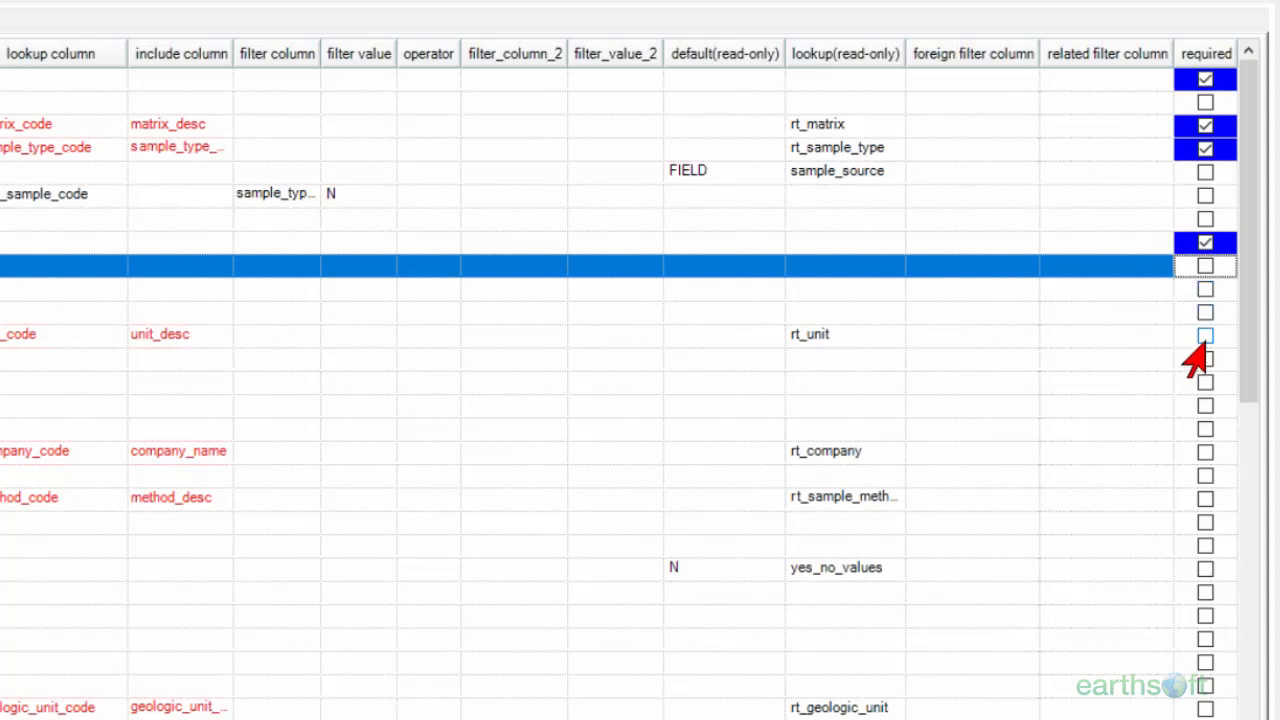
{"action": "left_click", "coordinate": [1198, 337]}
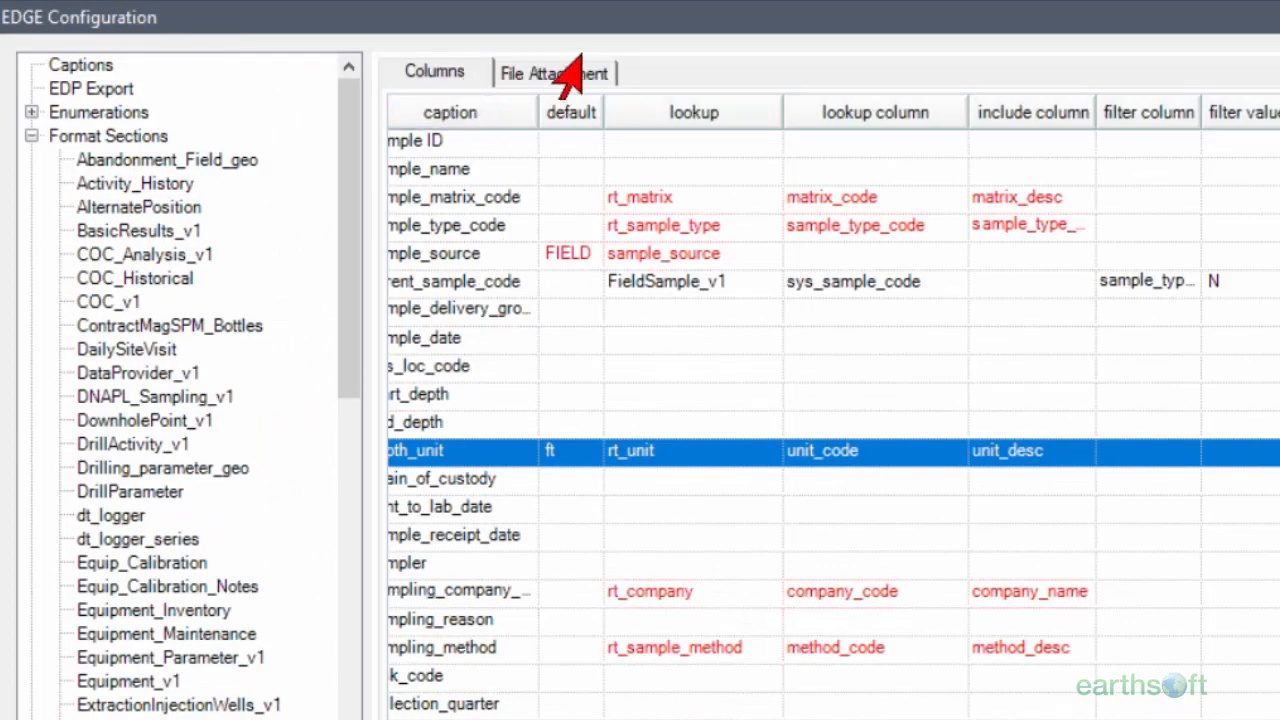
- View the file attachment settings of FieldSample_v1, and display the Tabs configuration with the Format Sections branch collapsed
{"action": "left_click", "coordinate": [598, 83]}
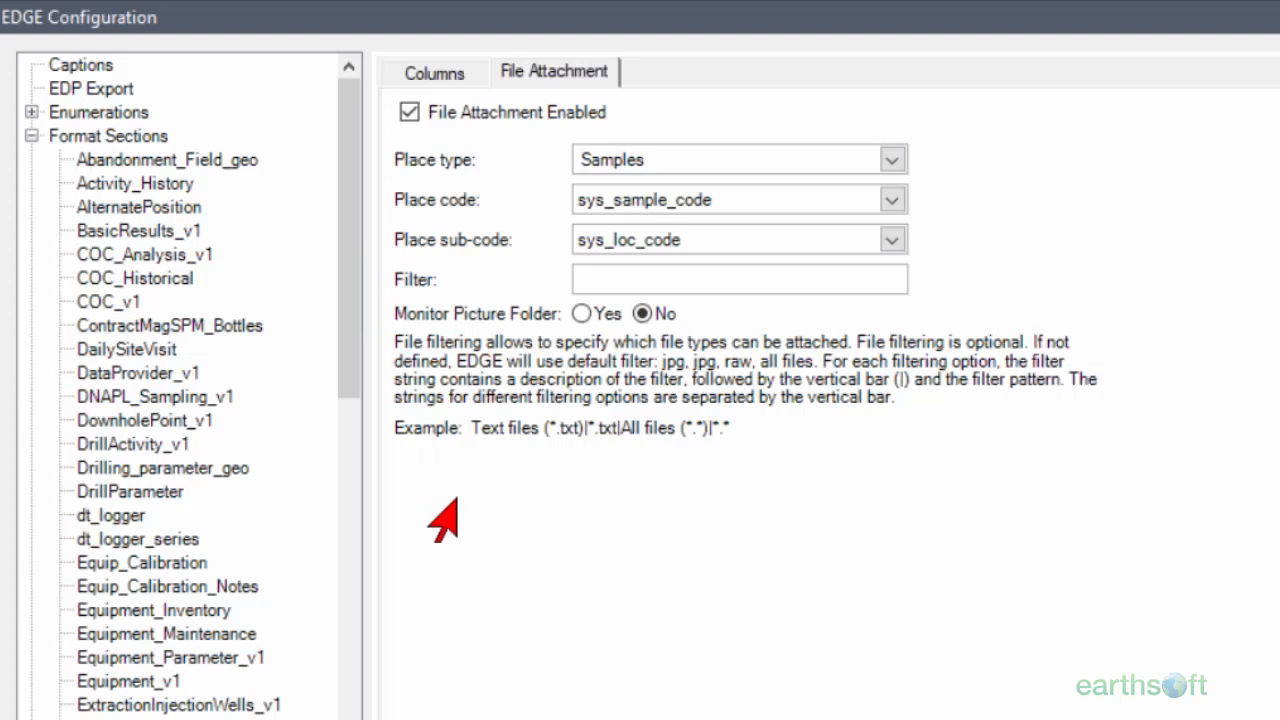
{"action": "left_click", "coordinate": [32, 135]}
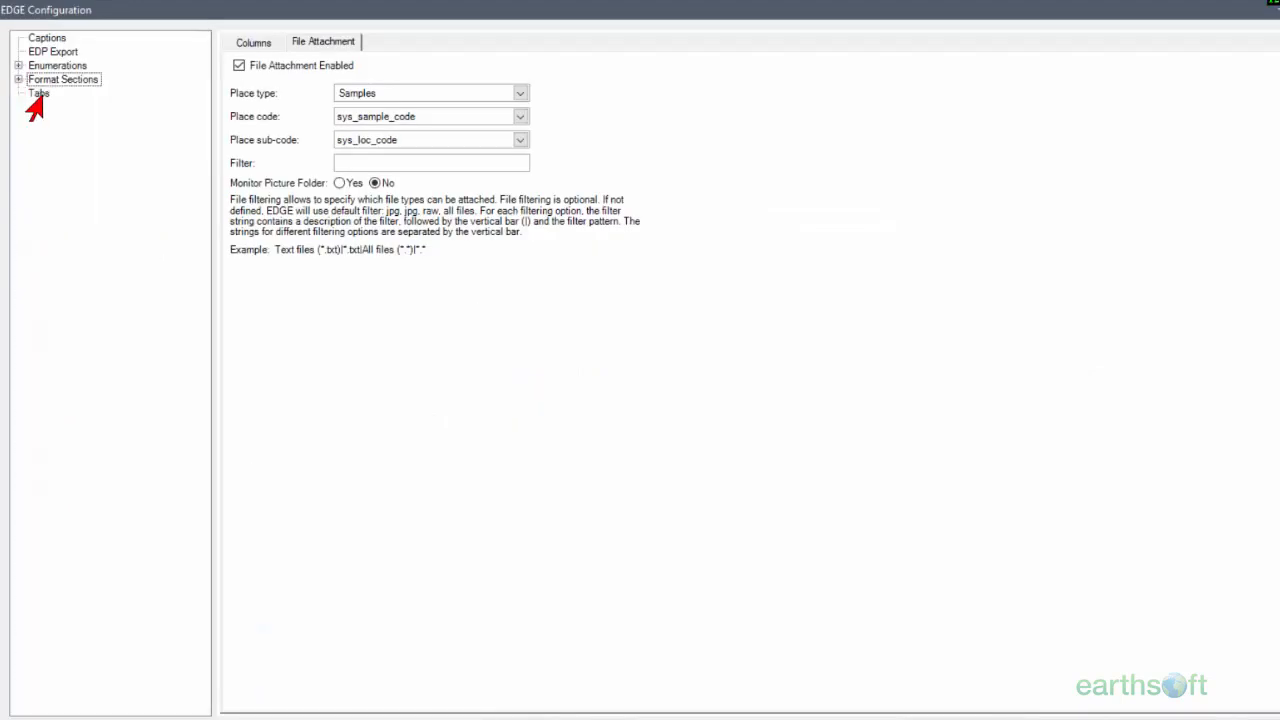
{"action": "left_click", "coordinate": [36, 95]}
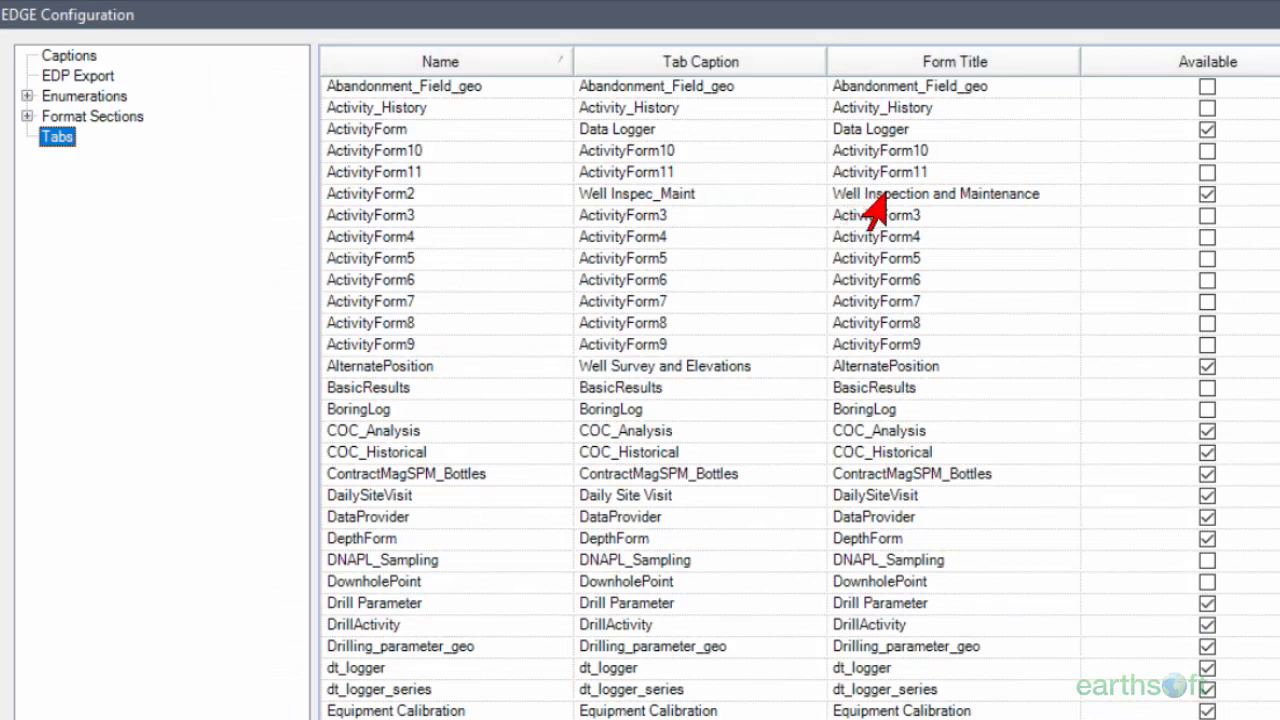
- Change the tab caption of ActivityForm2 to Well Inspec_Maintenance
{"action": "left_click", "coordinate": [423, 198]}
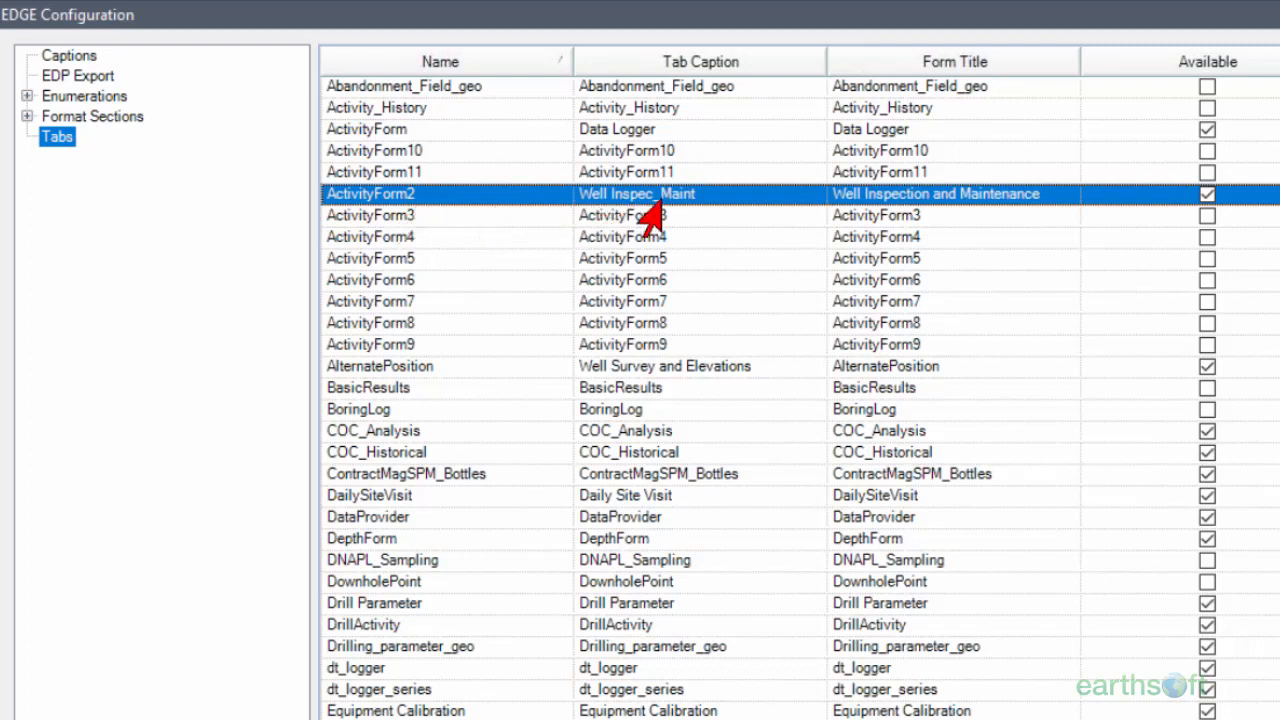
{"action": "left_click", "coordinate": [845, 200]}
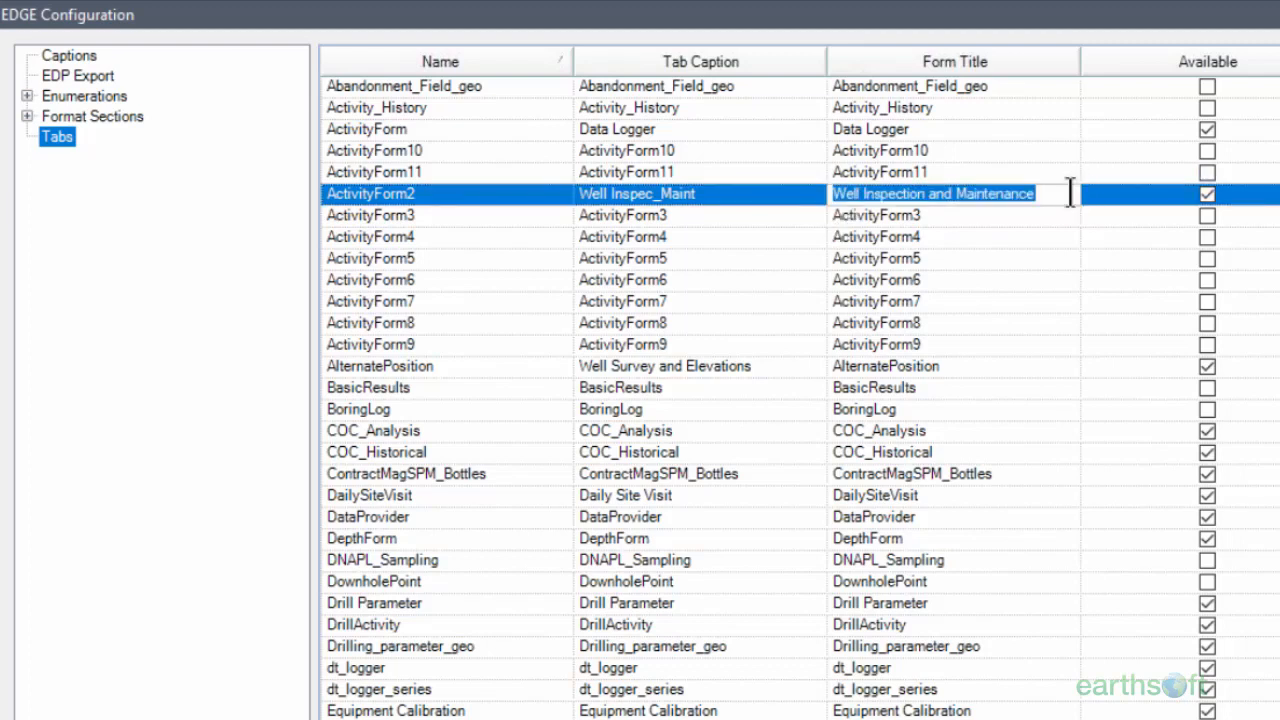
{"action": "left_click", "coordinate": [1060, 194]}
{"action": "double_click", "coordinate": [762, 200]}
{"action": "left_click", "coordinate": [761, 197]}
{"action": "type", "text": "ain"}
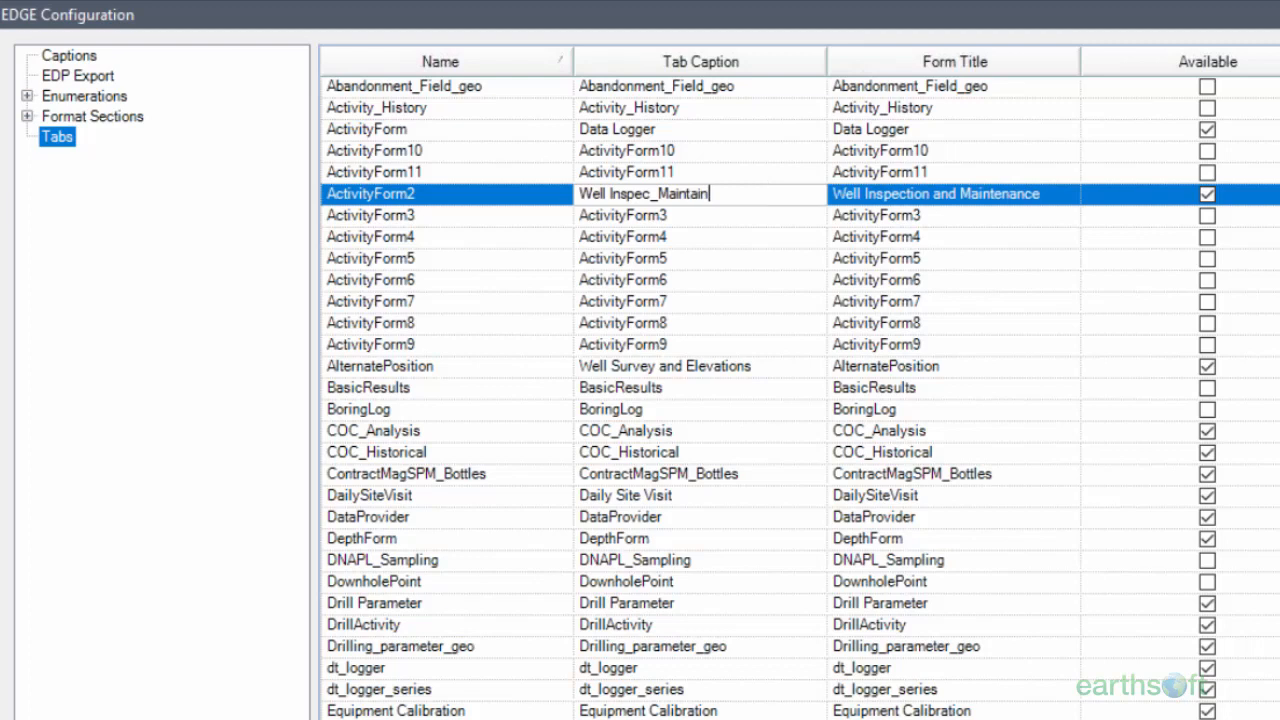
{"action": "type", "text": "ance"}
{"action": "key", "text": "BackSpace"}
{"action": "key", "text": "BackSpace"}
{"action": "key", "text": "BackSpace"}
{"action": "key", "text": "BackSpace"}
{"action": "key", "text": "BackSpace"}
{"action": "key", "text": "BackSpace"}
{"action": "key", "text": "BackSpace"}
{"action": "type", "text": "enance"}
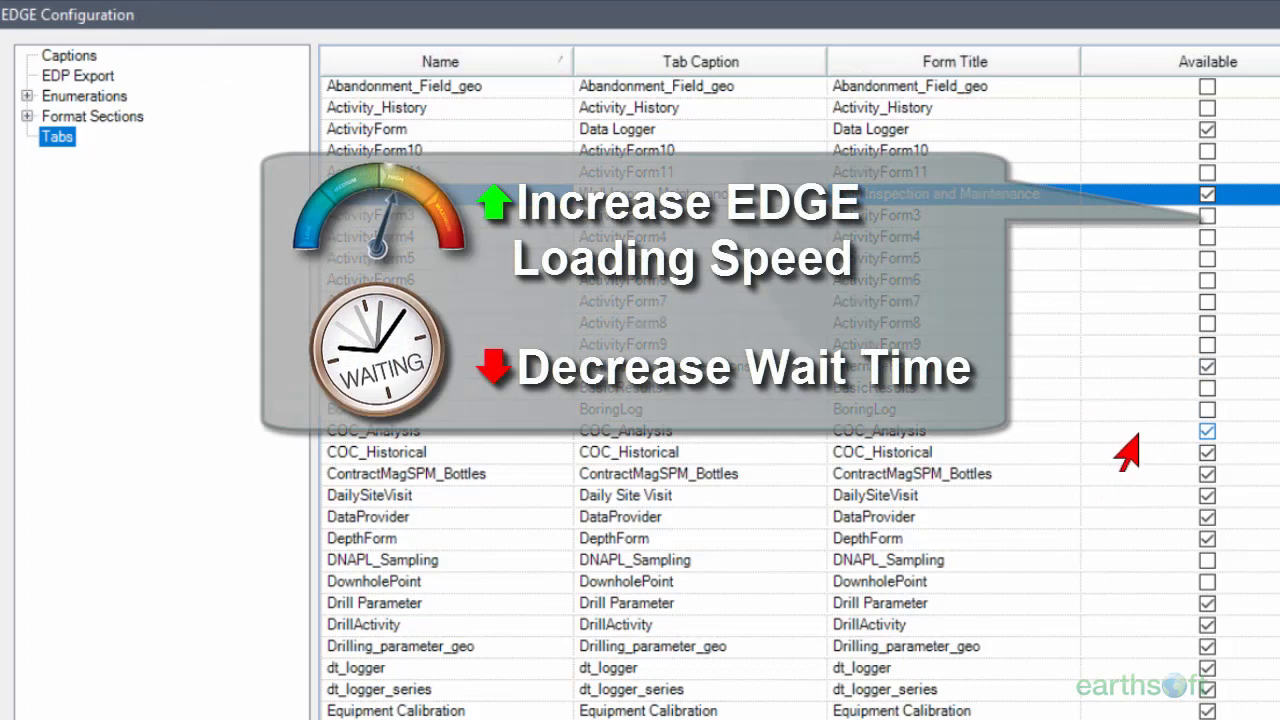
- Make the COC_Analysis and COC_Historical forms unavailable
{"action": "left_click", "coordinate": [1207, 433]}
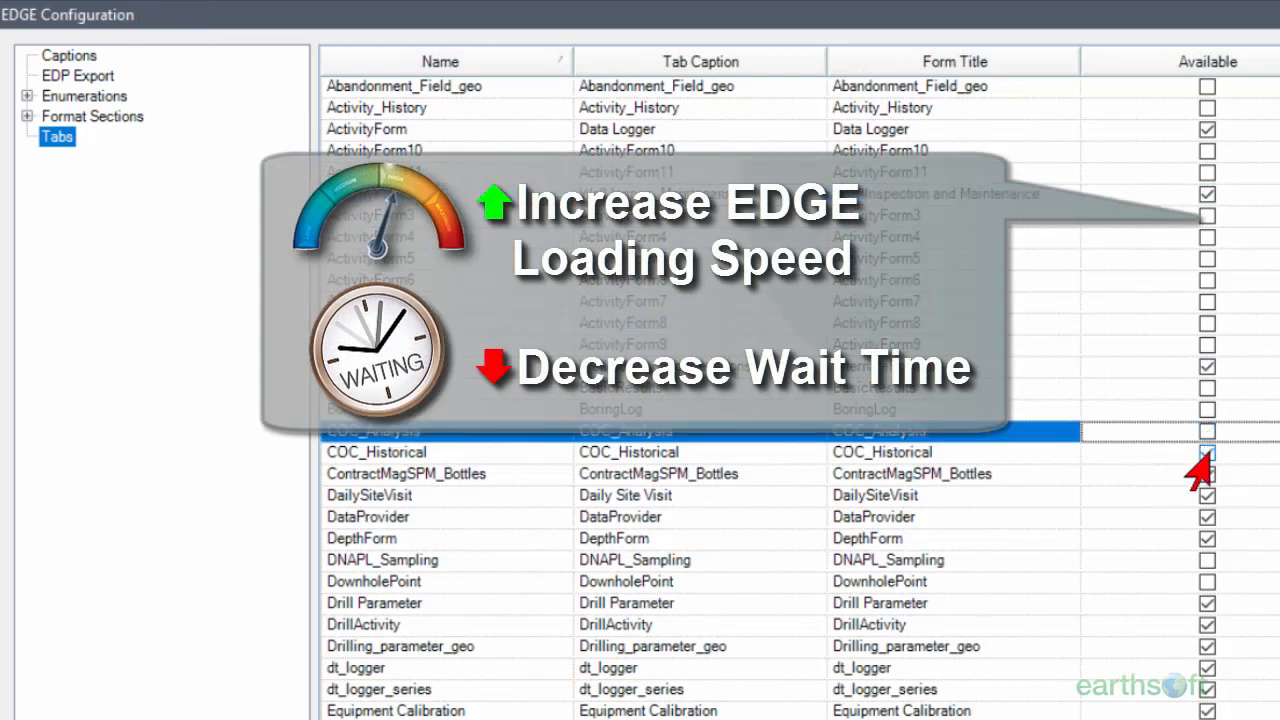
{"action": "left_click", "coordinate": [1207, 452]}
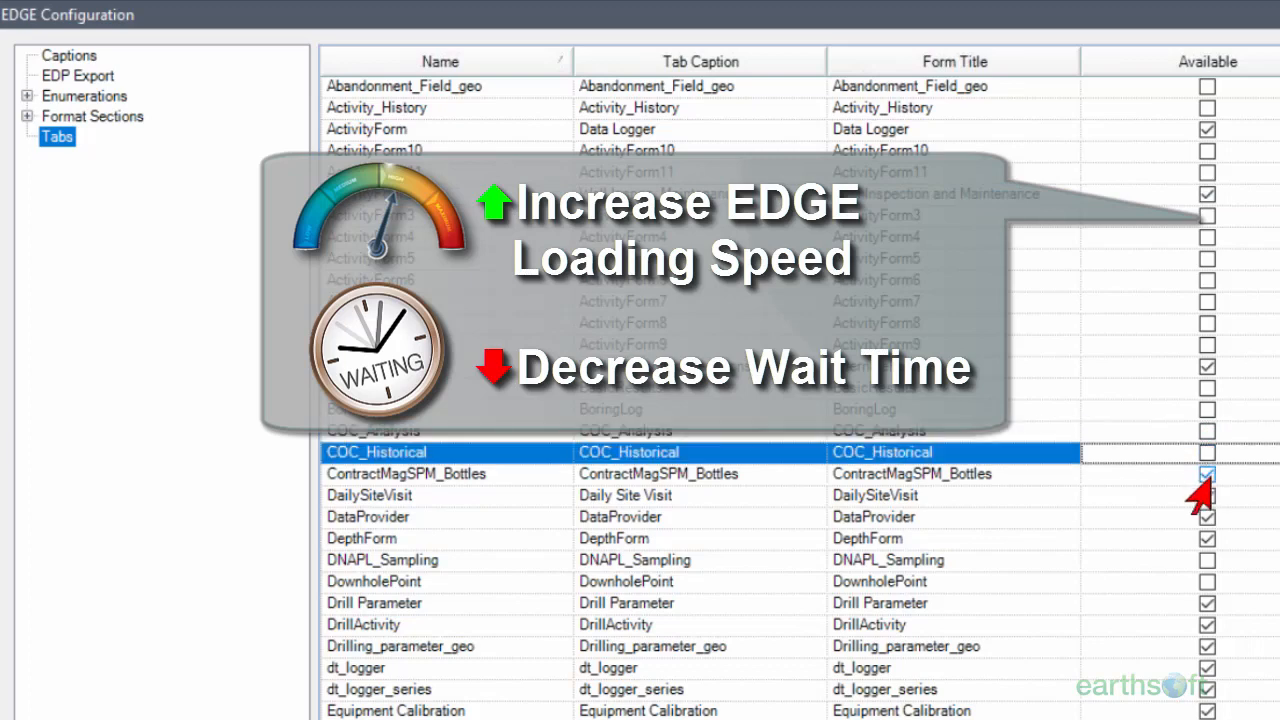
- Make the ContractMagSPM_Bottles and DataProvider forms unavailable
{"action": "left_click", "coordinate": [1207, 474]}
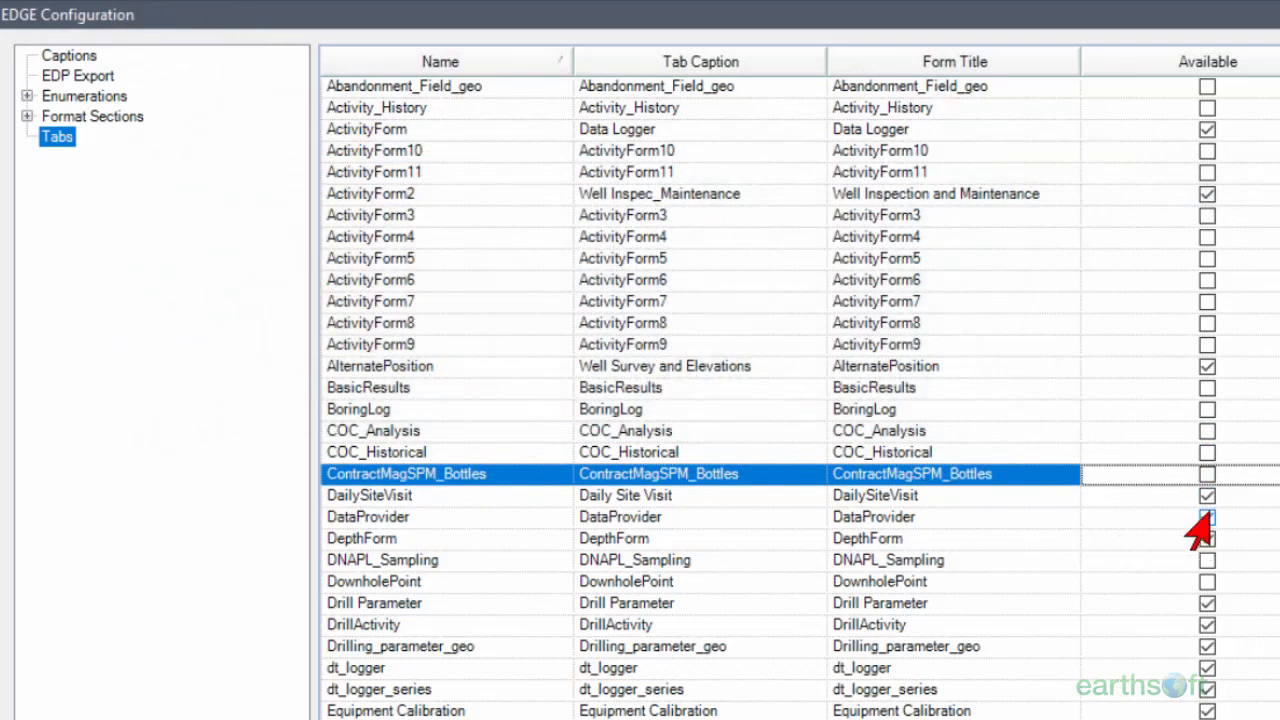
{"action": "left_click", "coordinate": [1207, 517]}
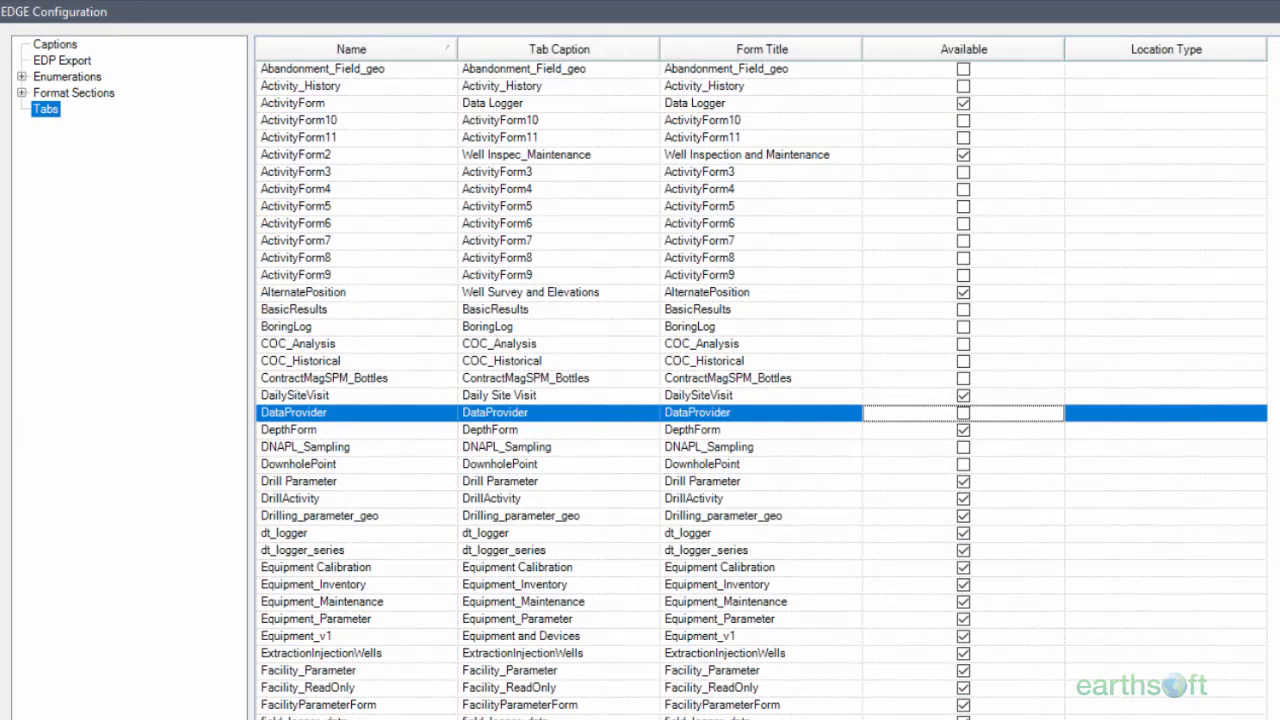
- Set the location type of FieldSampleForm, the Ground Water form, to MONITORING WELL
{"action": "scroll", "coordinate": [760, 380], "scroll_direction": "down", "scroll_amount": 1}
{"action": "scroll", "coordinate": [760, 390], "scroll_direction": "down", "scroll_amount": 6}
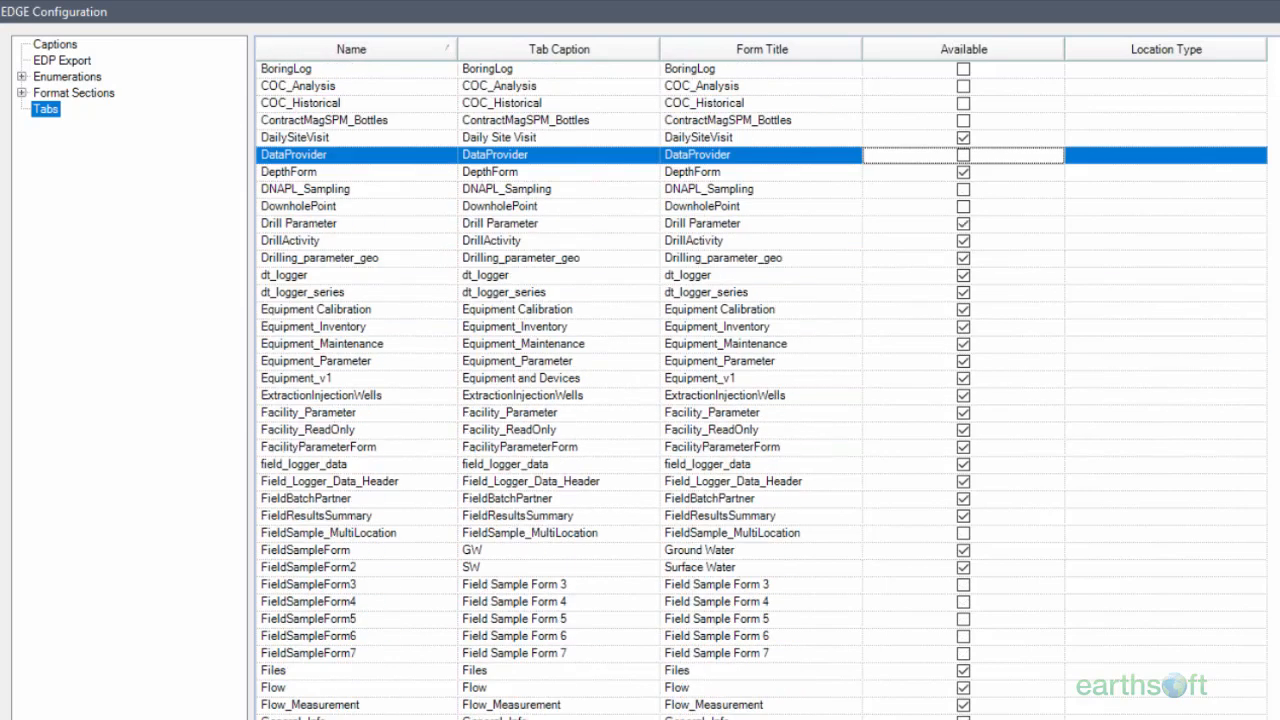
{"action": "scroll", "coordinate": [318, 294], "scroll_direction": "down", "scroll_amount": 3}
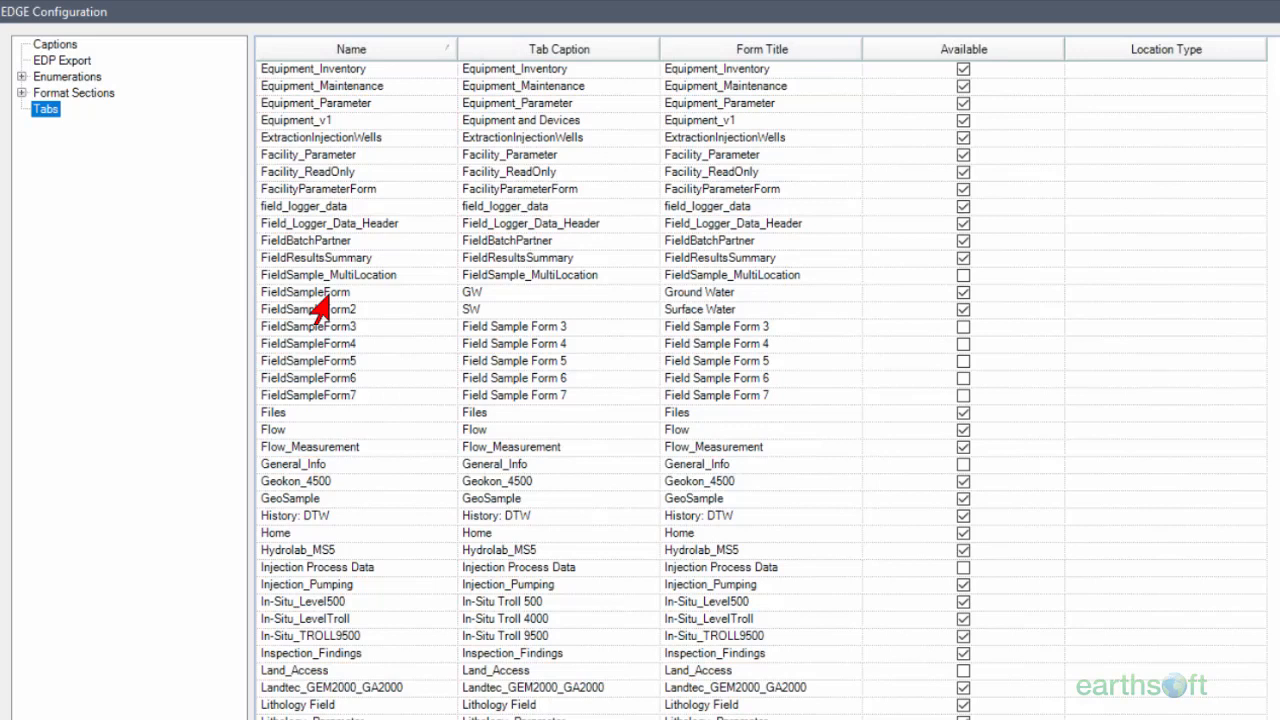
{"action": "left_click", "coordinate": [330, 296]}
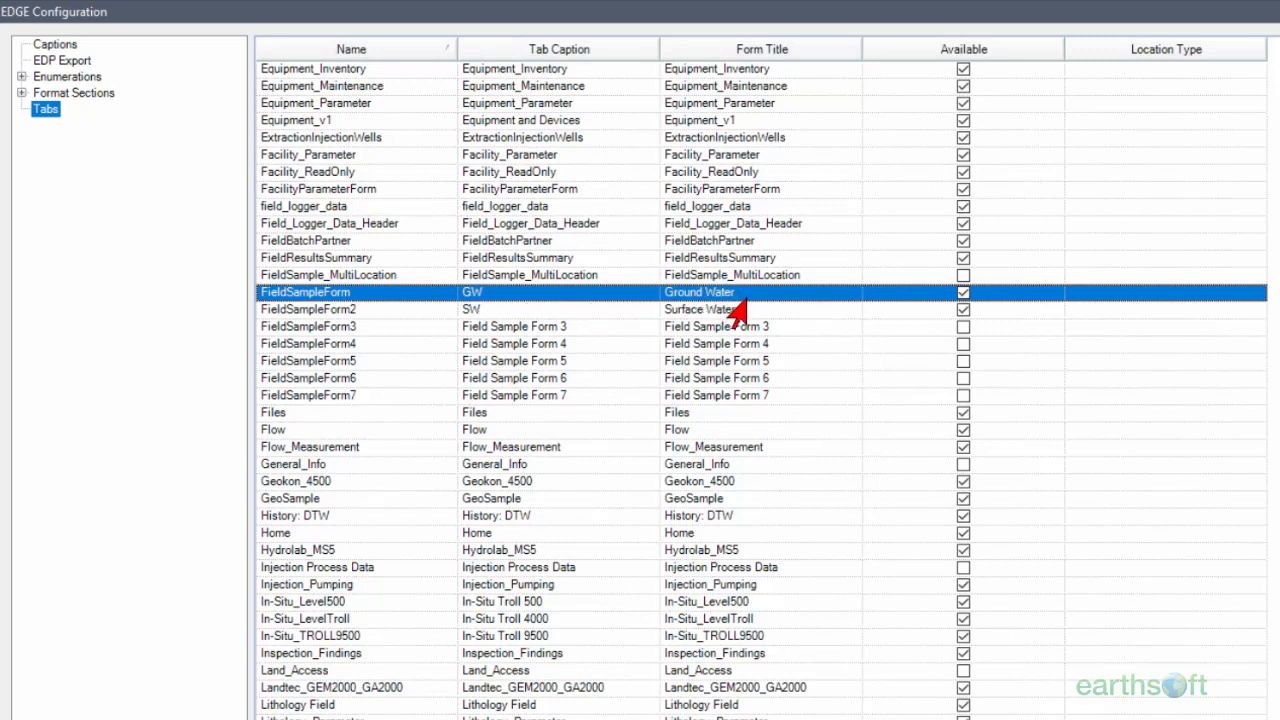
{"action": "left_click", "coordinate": [1077, 295]}
{"action": "left_click", "coordinate": [1256, 294]}
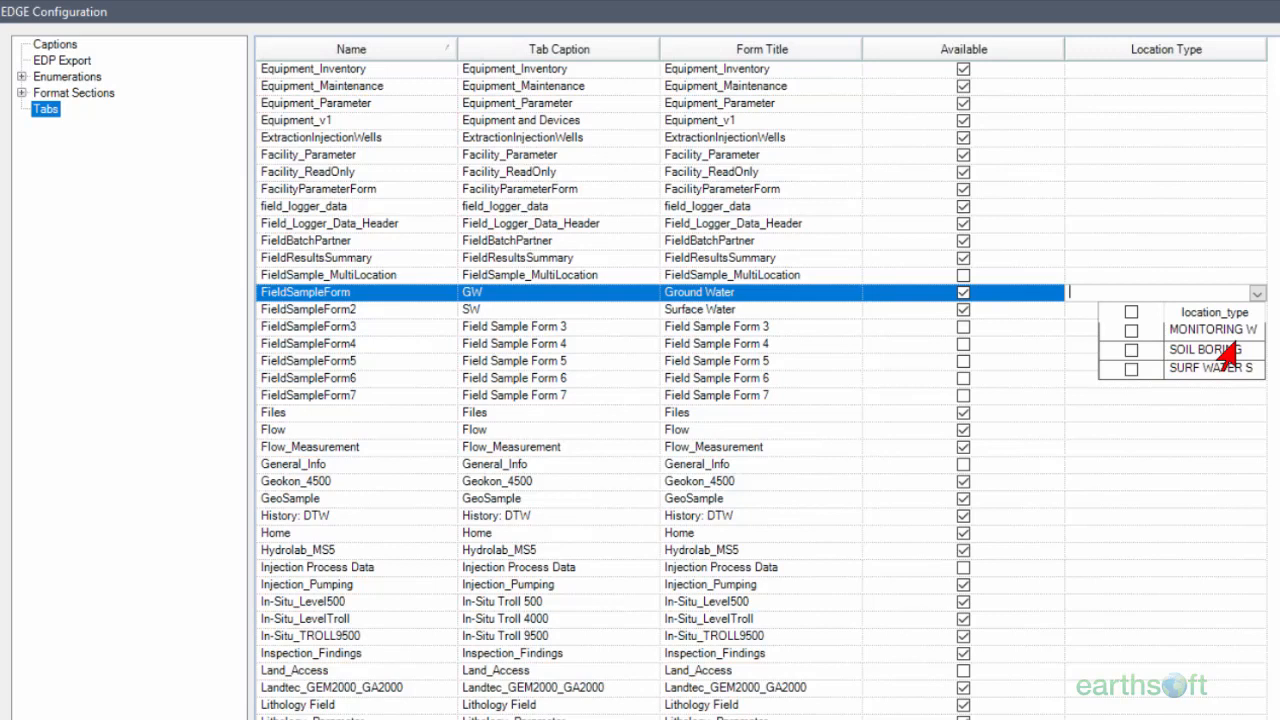
{"action": "left_click", "coordinate": [1129, 333]}
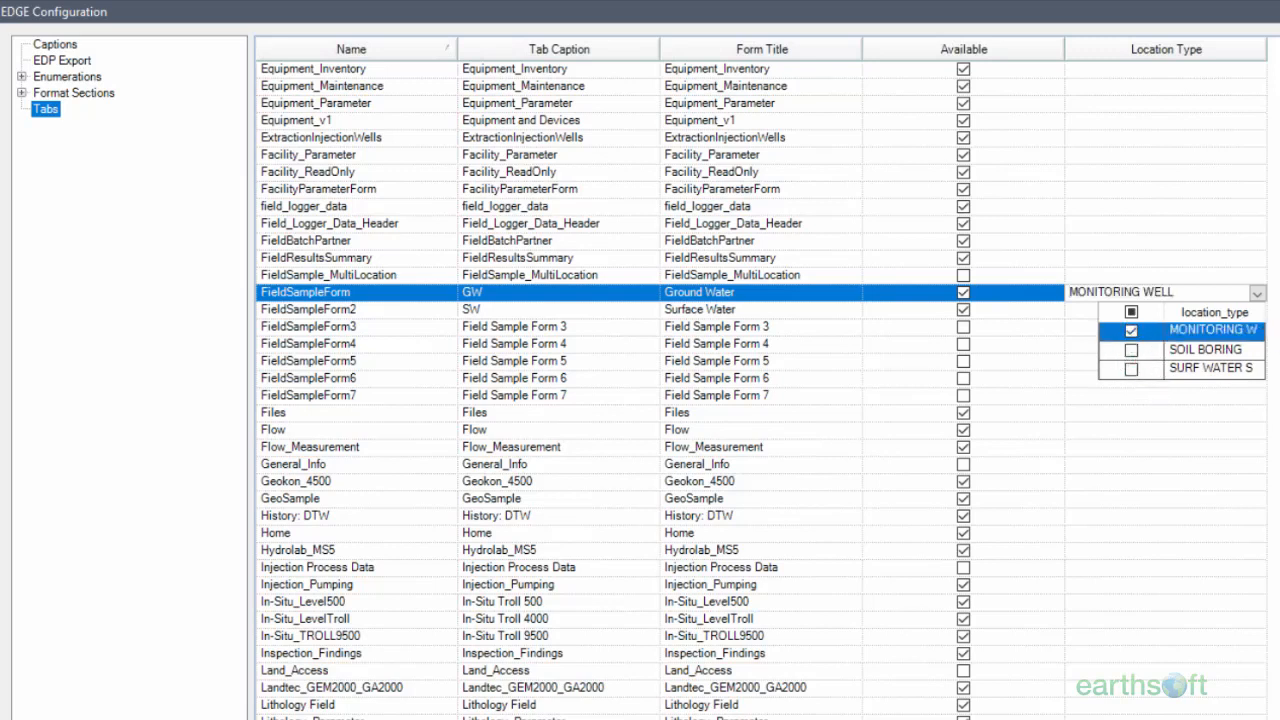
{"action": "left_click", "coordinate": [1258, 295]}
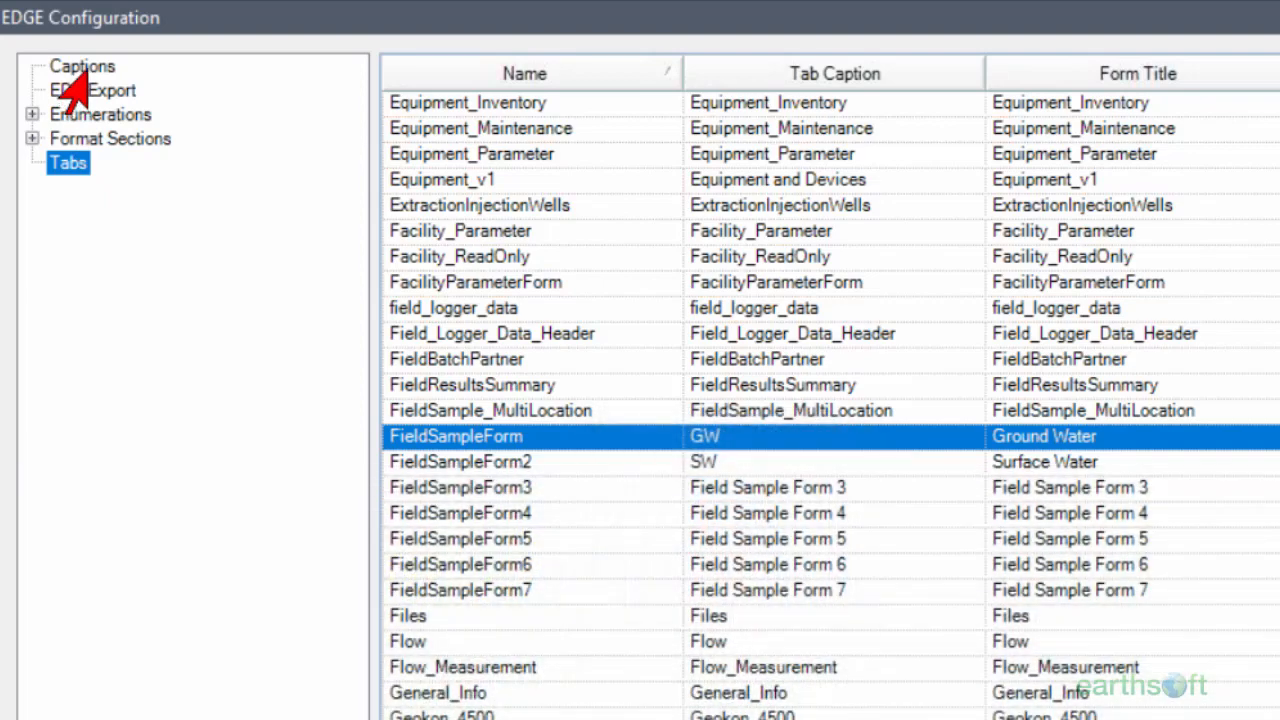
- Set the custom caption of the default Alerts caption to Errors
{"action": "left_click", "coordinate": [78, 67]}
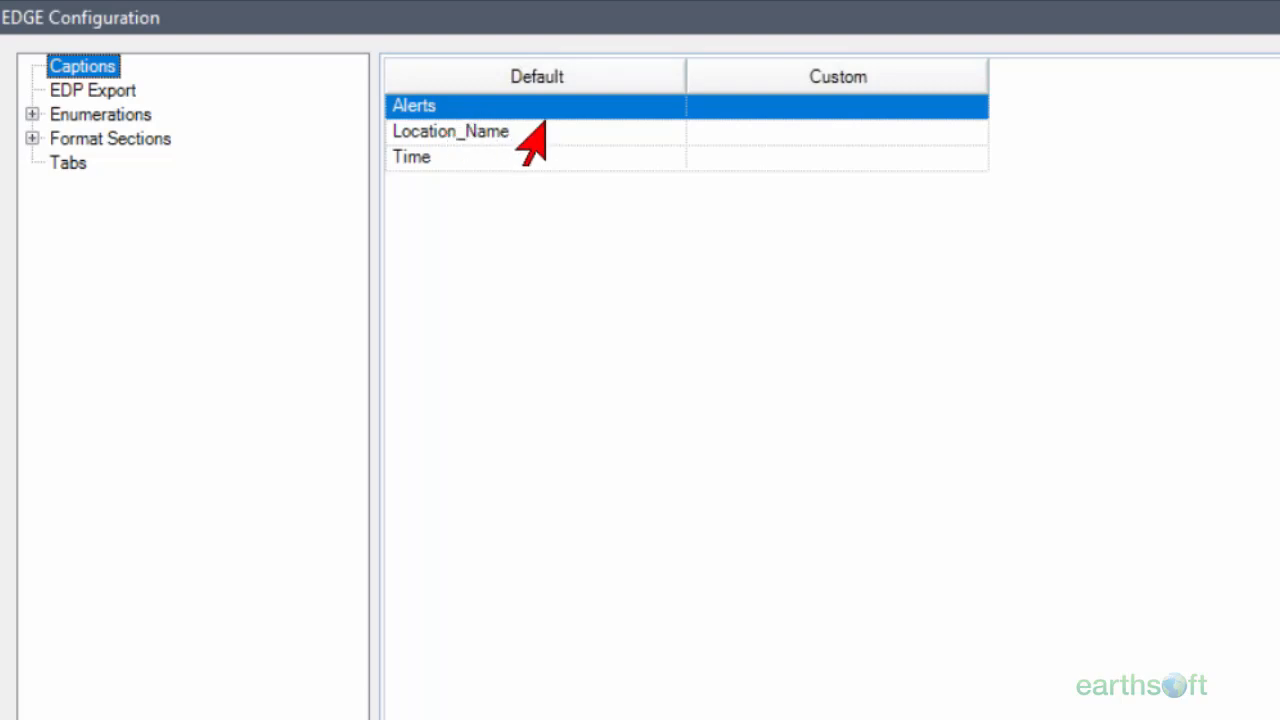
{"action": "left_click", "coordinate": [723, 105]}
{"action": "type", "text": "Errors"}
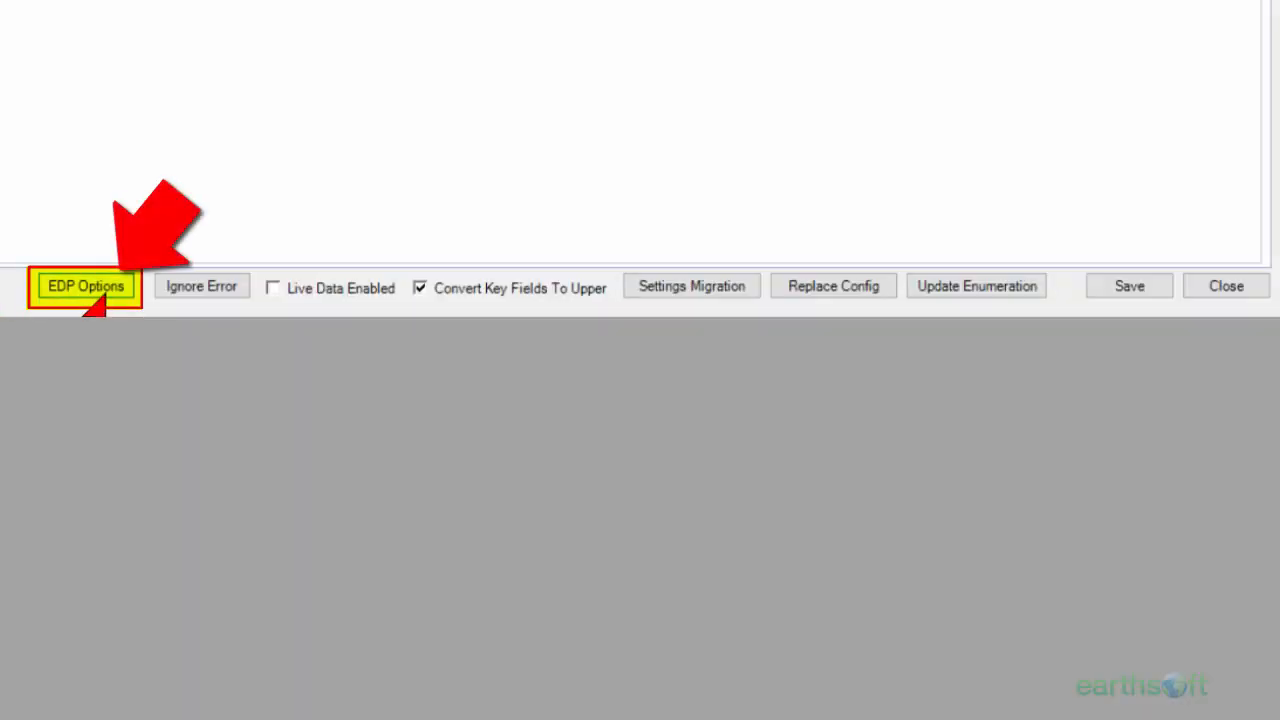
- View the EDP options, and open the list of errors that can be ignored
{"action": "left_click", "coordinate": [86, 286]}
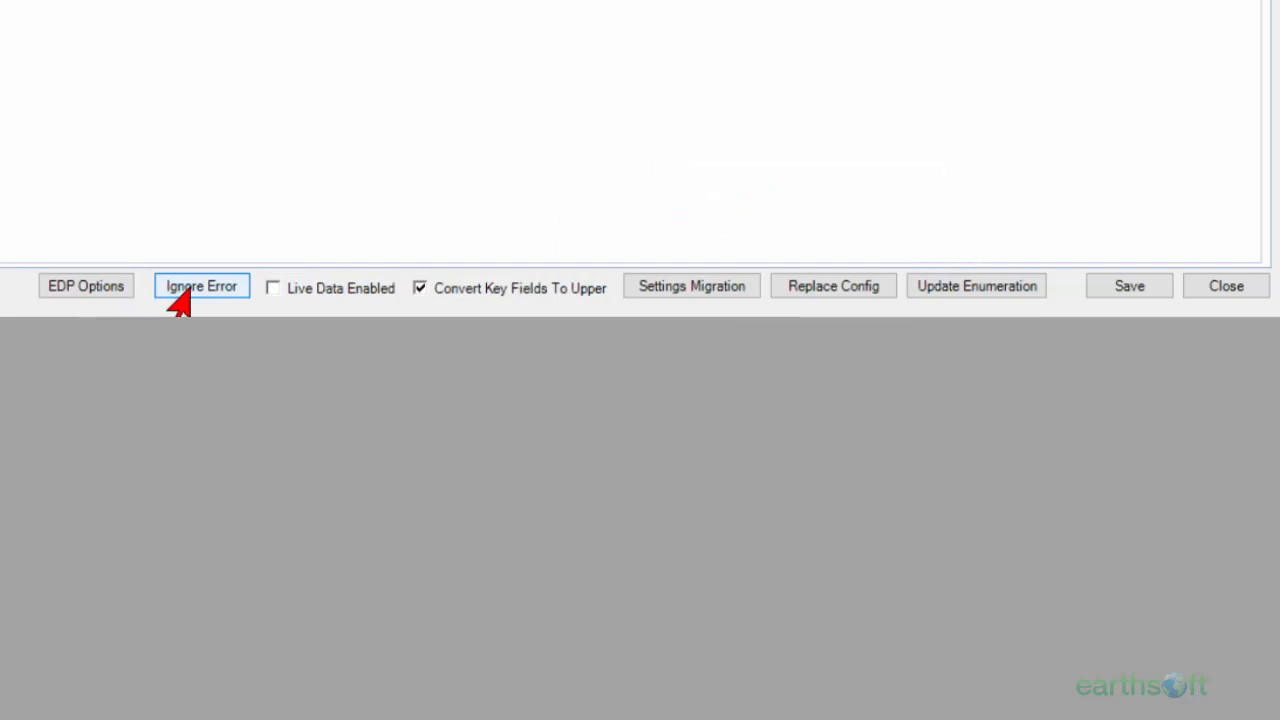
{"action": "left_click", "coordinate": [181, 292]}
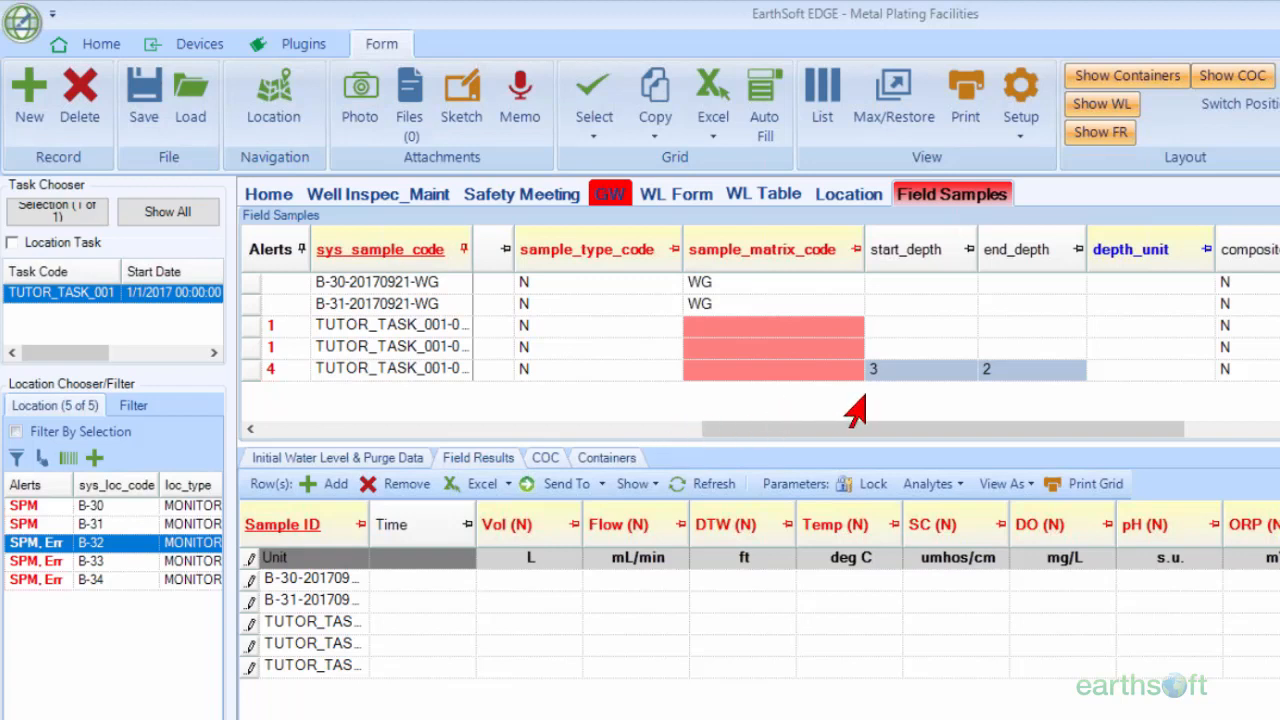
- In EDGE, examine the flagged sample_matrix_code and depth cells and the first columns of the Field Samples grid
{"action": "mouse_move", "coordinate": [826, 378]}
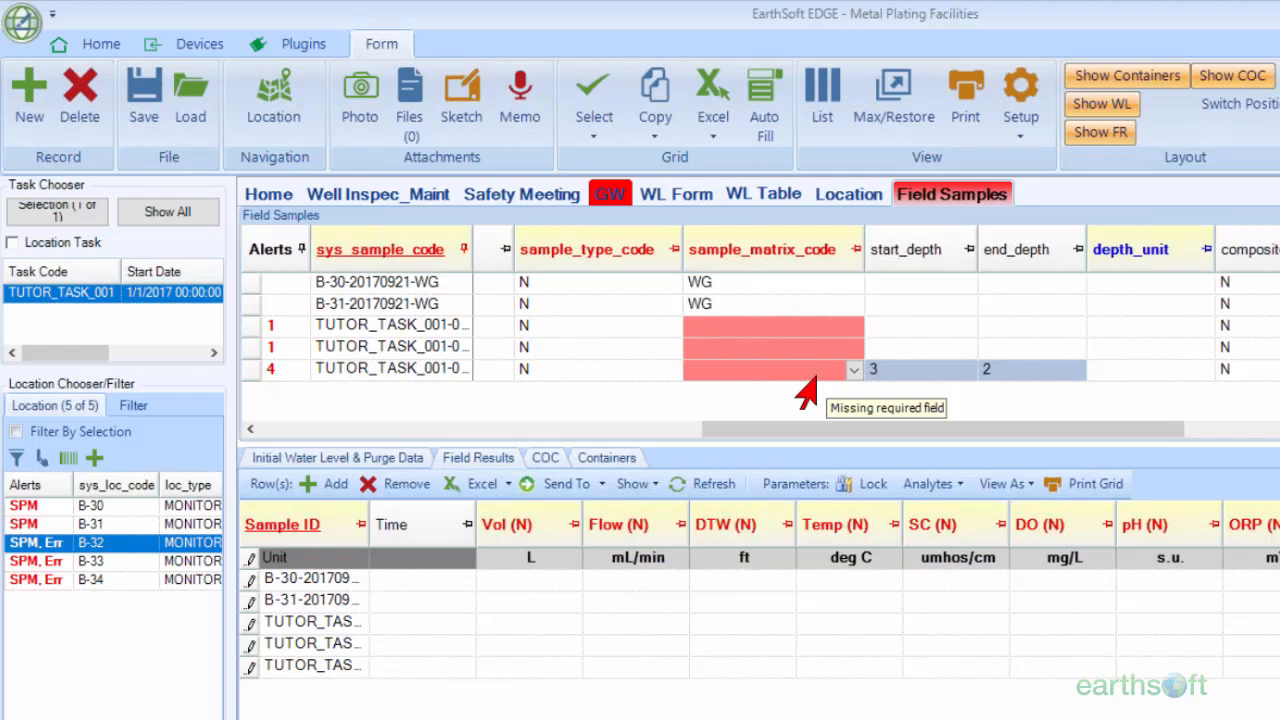
{"action": "mouse_move", "coordinate": [913, 387]}
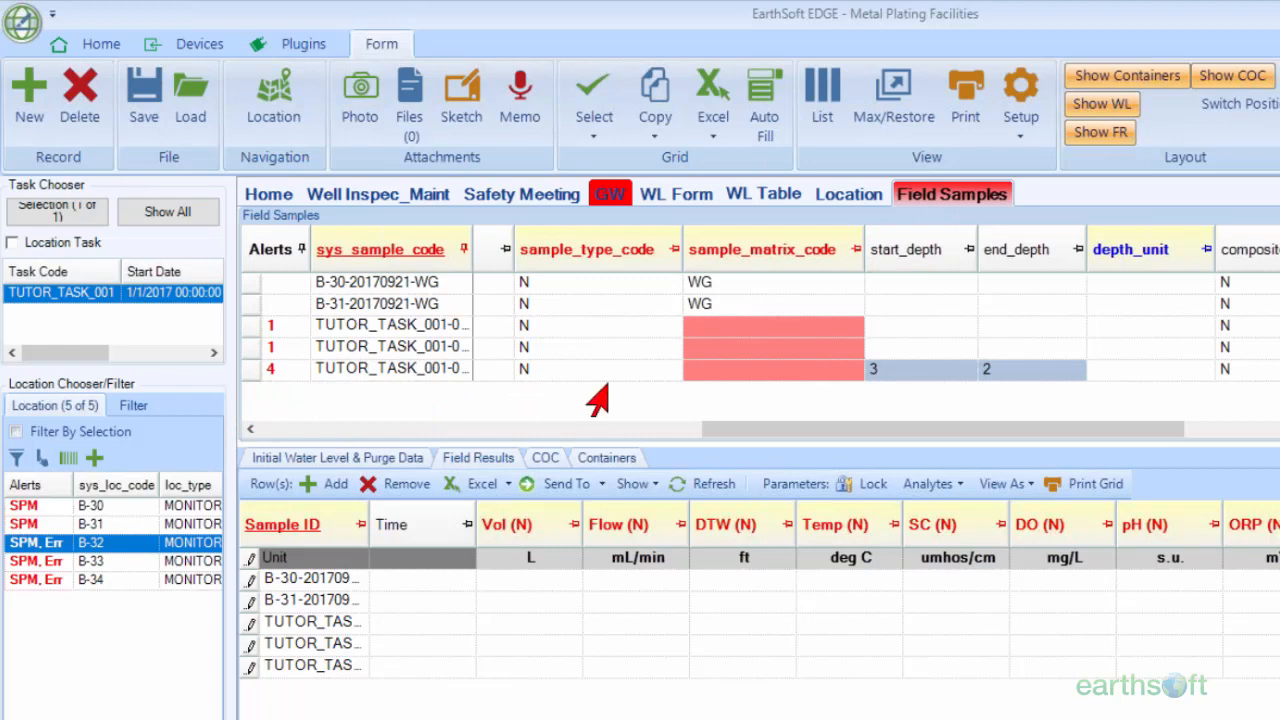
{"action": "left_click_drag", "start_coordinate": [708, 425], "coordinate": [272, 430]}
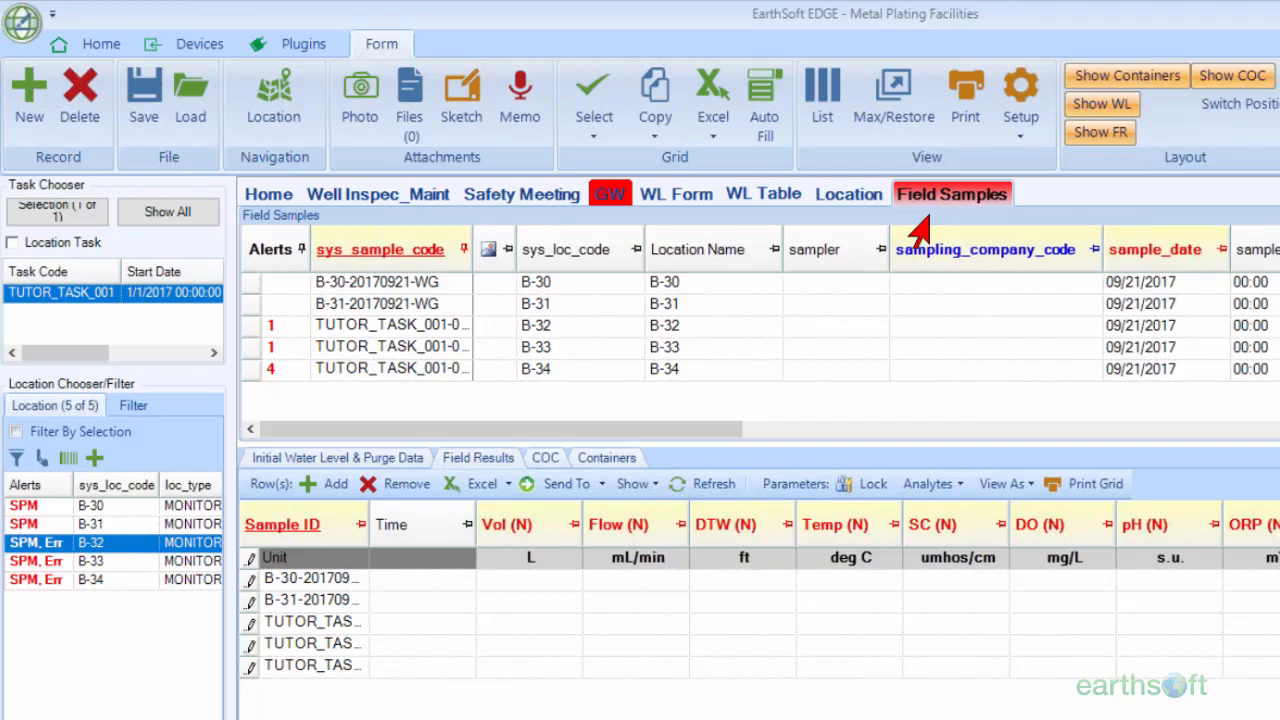
- Back in EDGE Configuration, select error 2, "Warning: Field should not be populated", as one to ignore and accept the selection
{"action": "key", "text": "alt+Tab"}
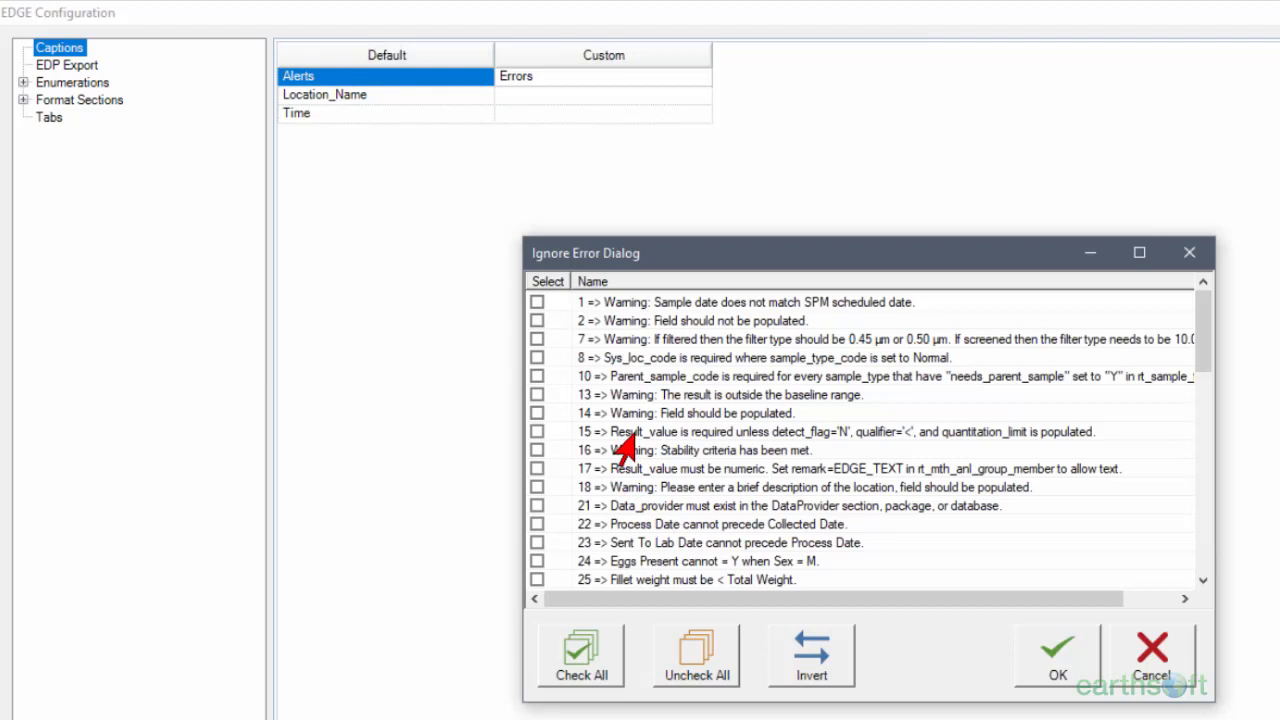
{"action": "scroll", "coordinate": [600, 476], "scroll_direction": "down", "scroll_amount": 1}
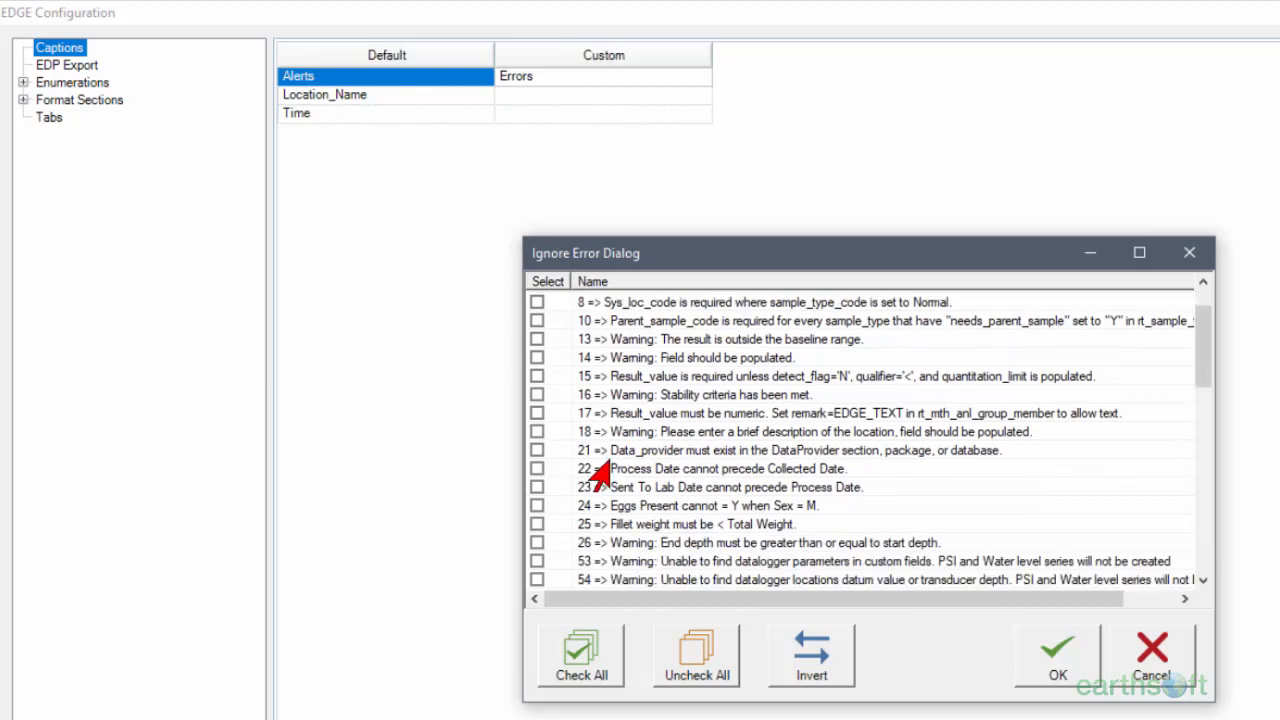
{"action": "scroll", "coordinate": [600, 476], "scroll_direction": "up", "scroll_amount": 1}
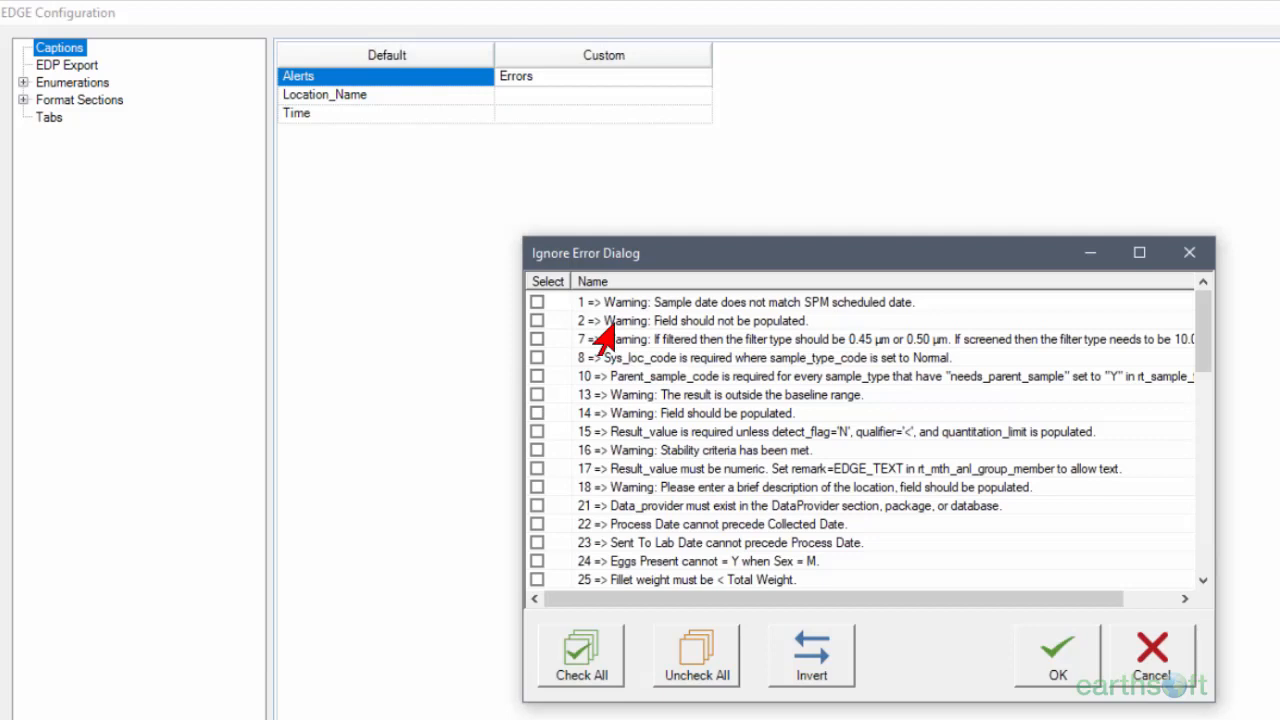
{"action": "left_click", "coordinate": [526, 330]}
{"action": "left_click", "coordinate": [1057, 675]}
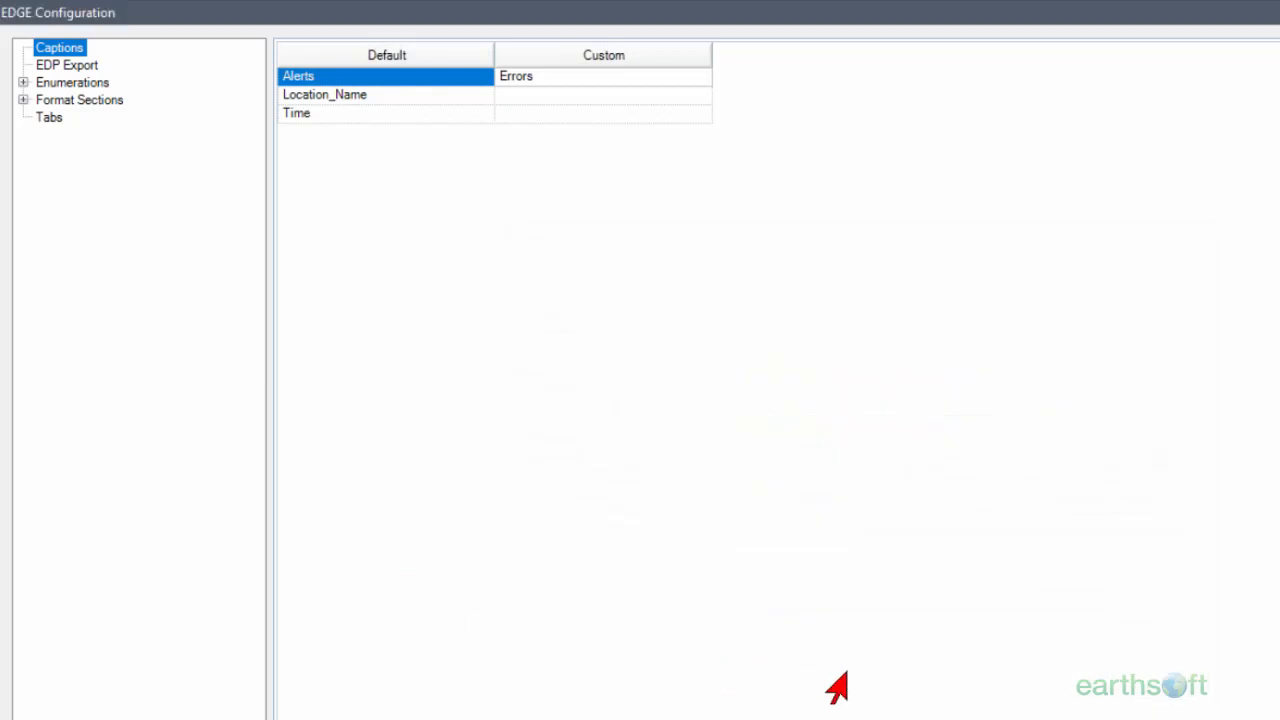